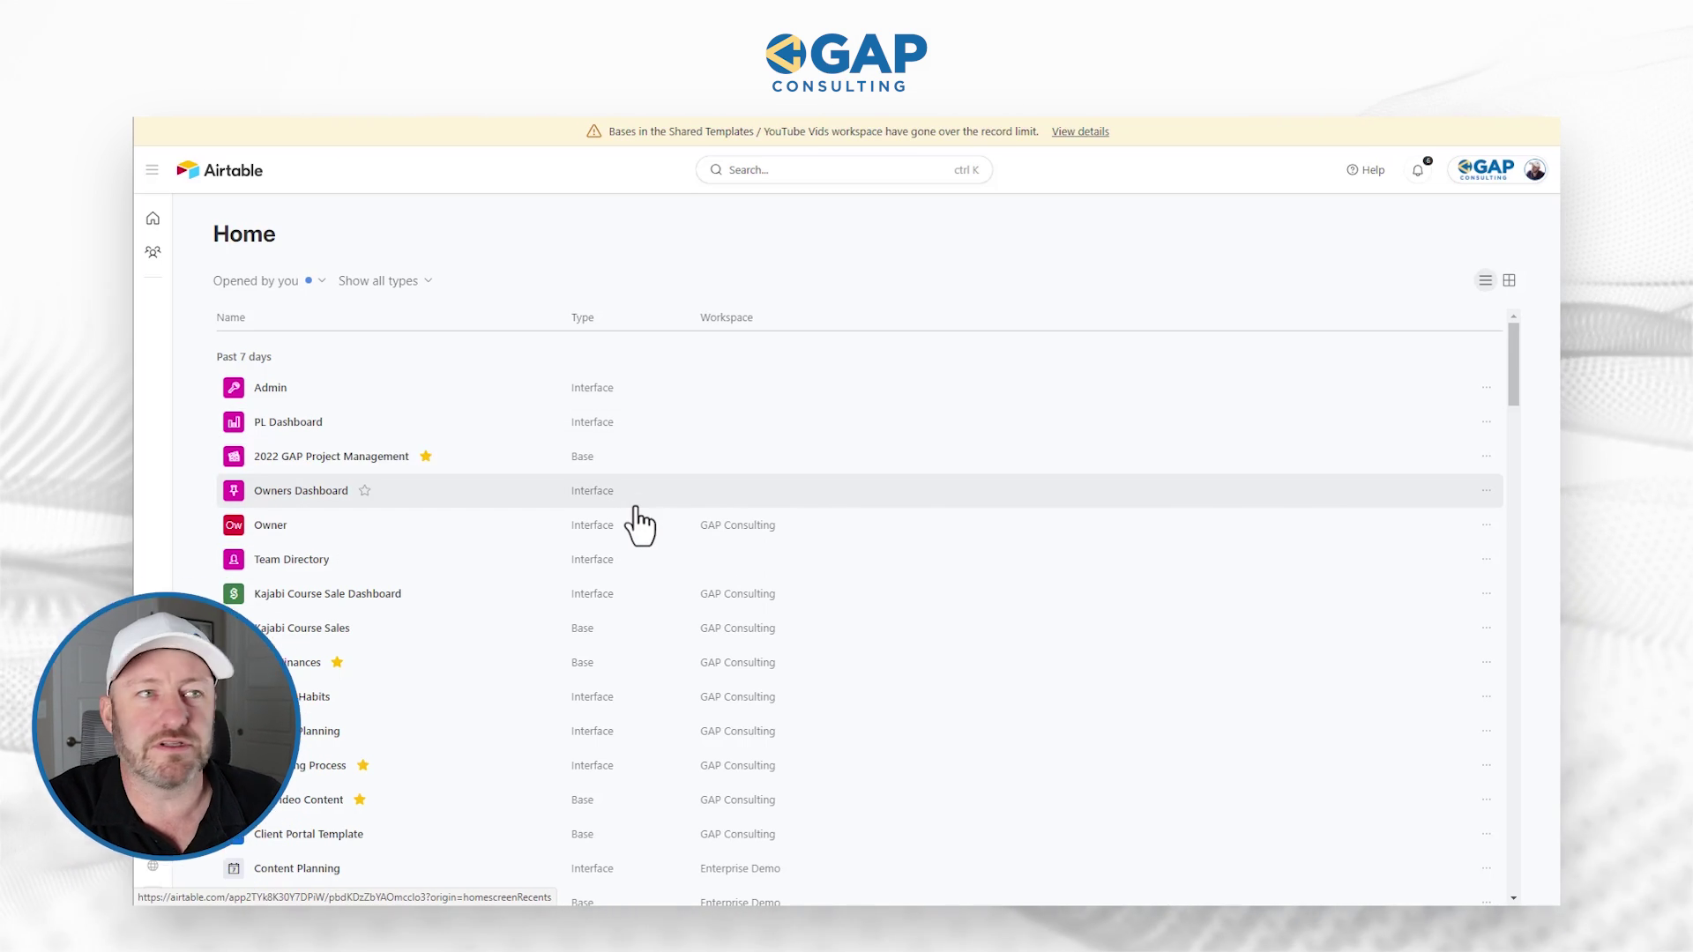
- Create an app in the GAP Consulting workspace using App quick start, and choose Project Management as the kind of app
mouse_move(161, 878)
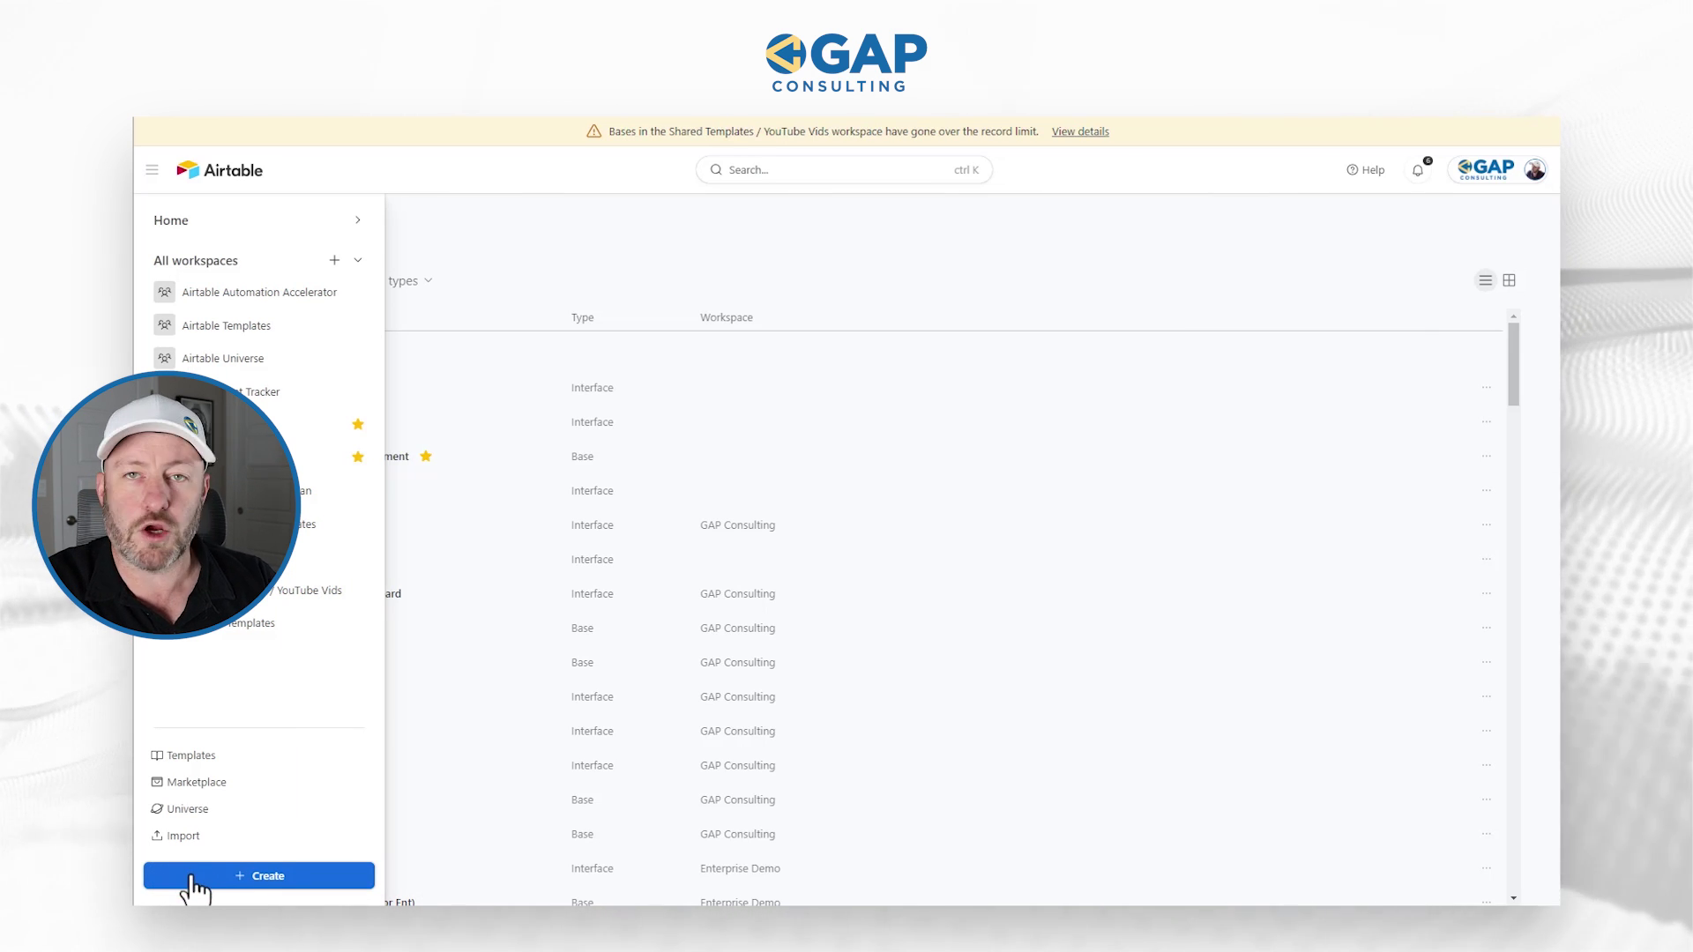
left_click(192, 882)
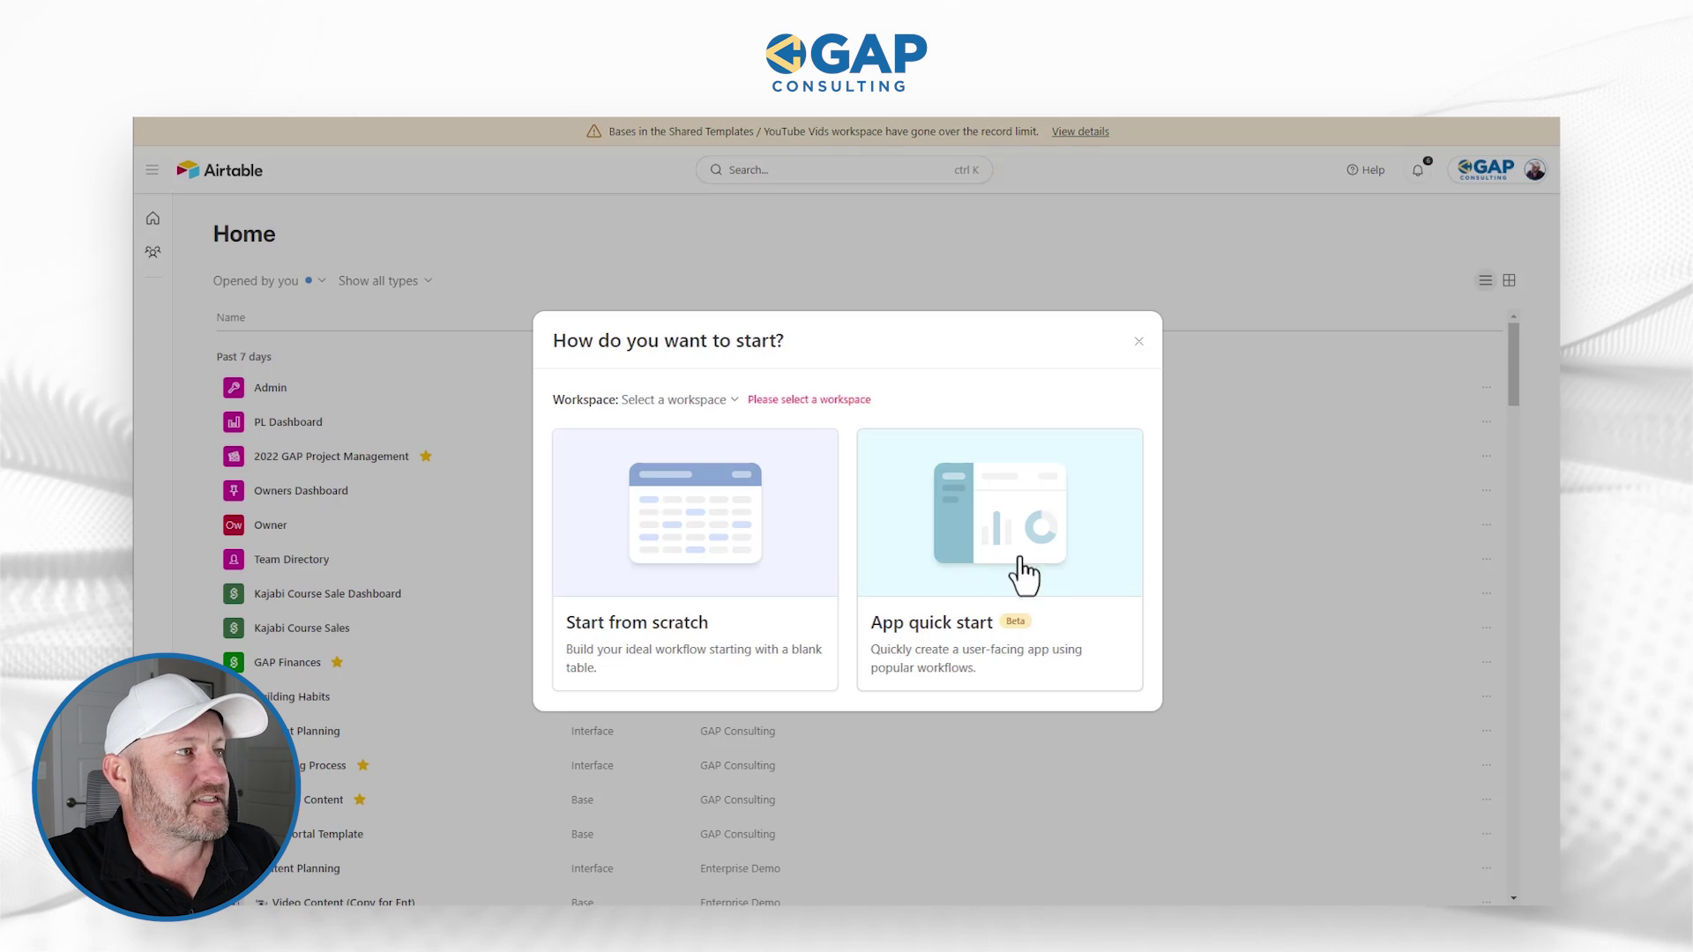
left_click(679, 405)
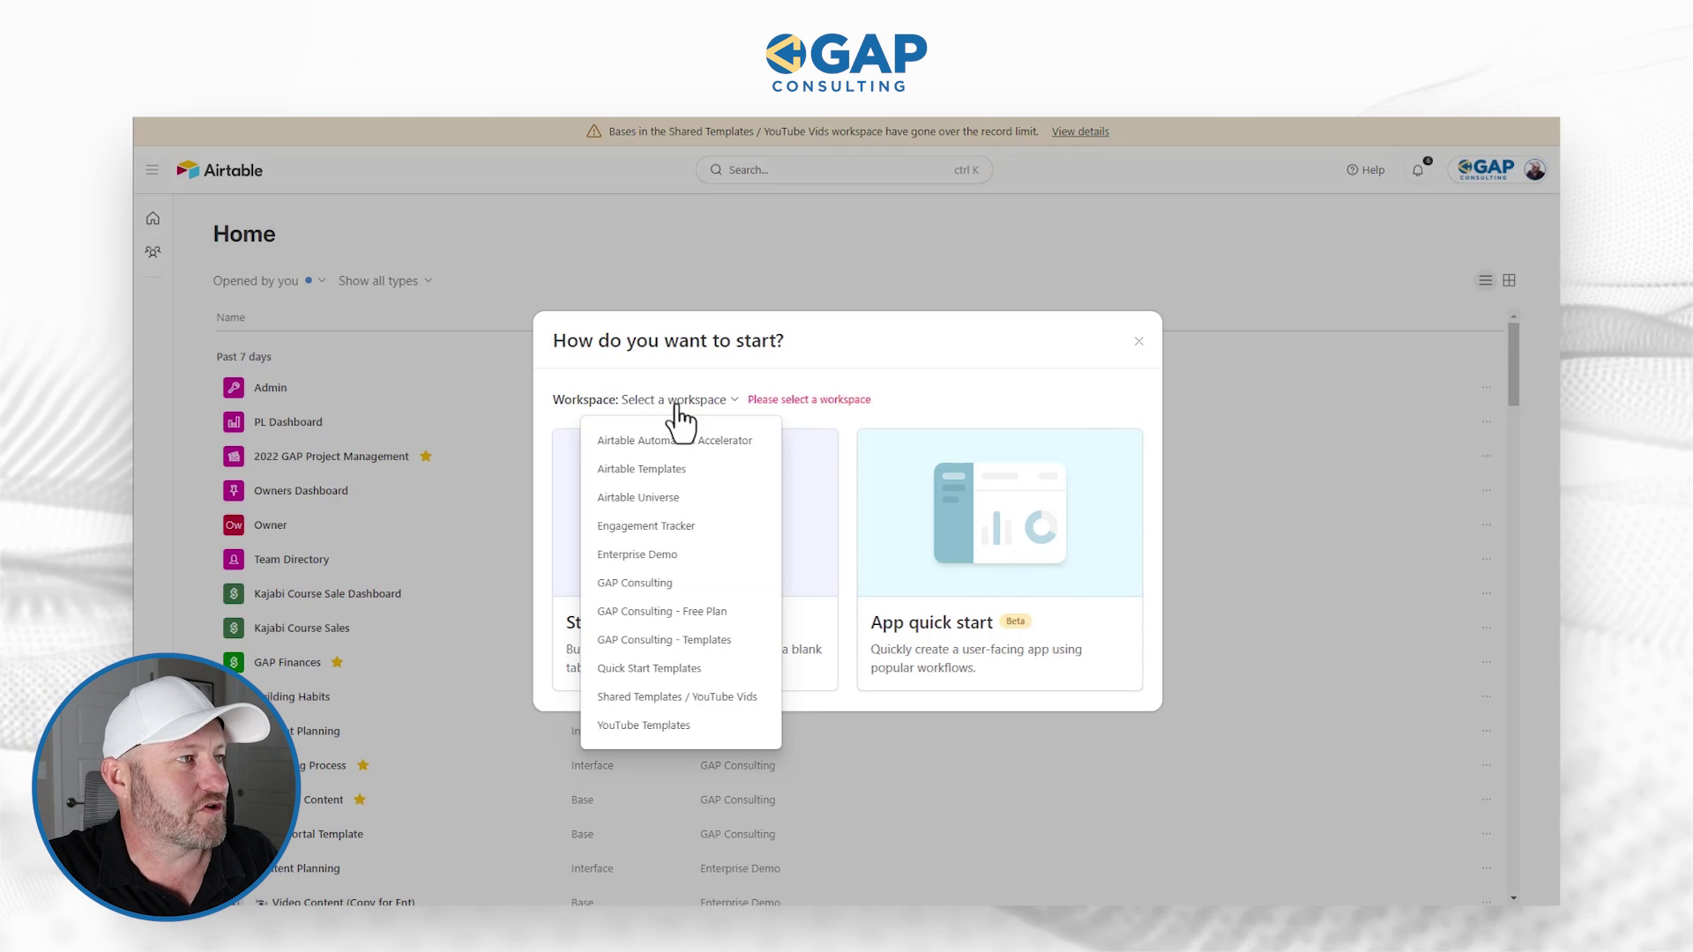
left_click(631, 582)
left_click(985, 663)
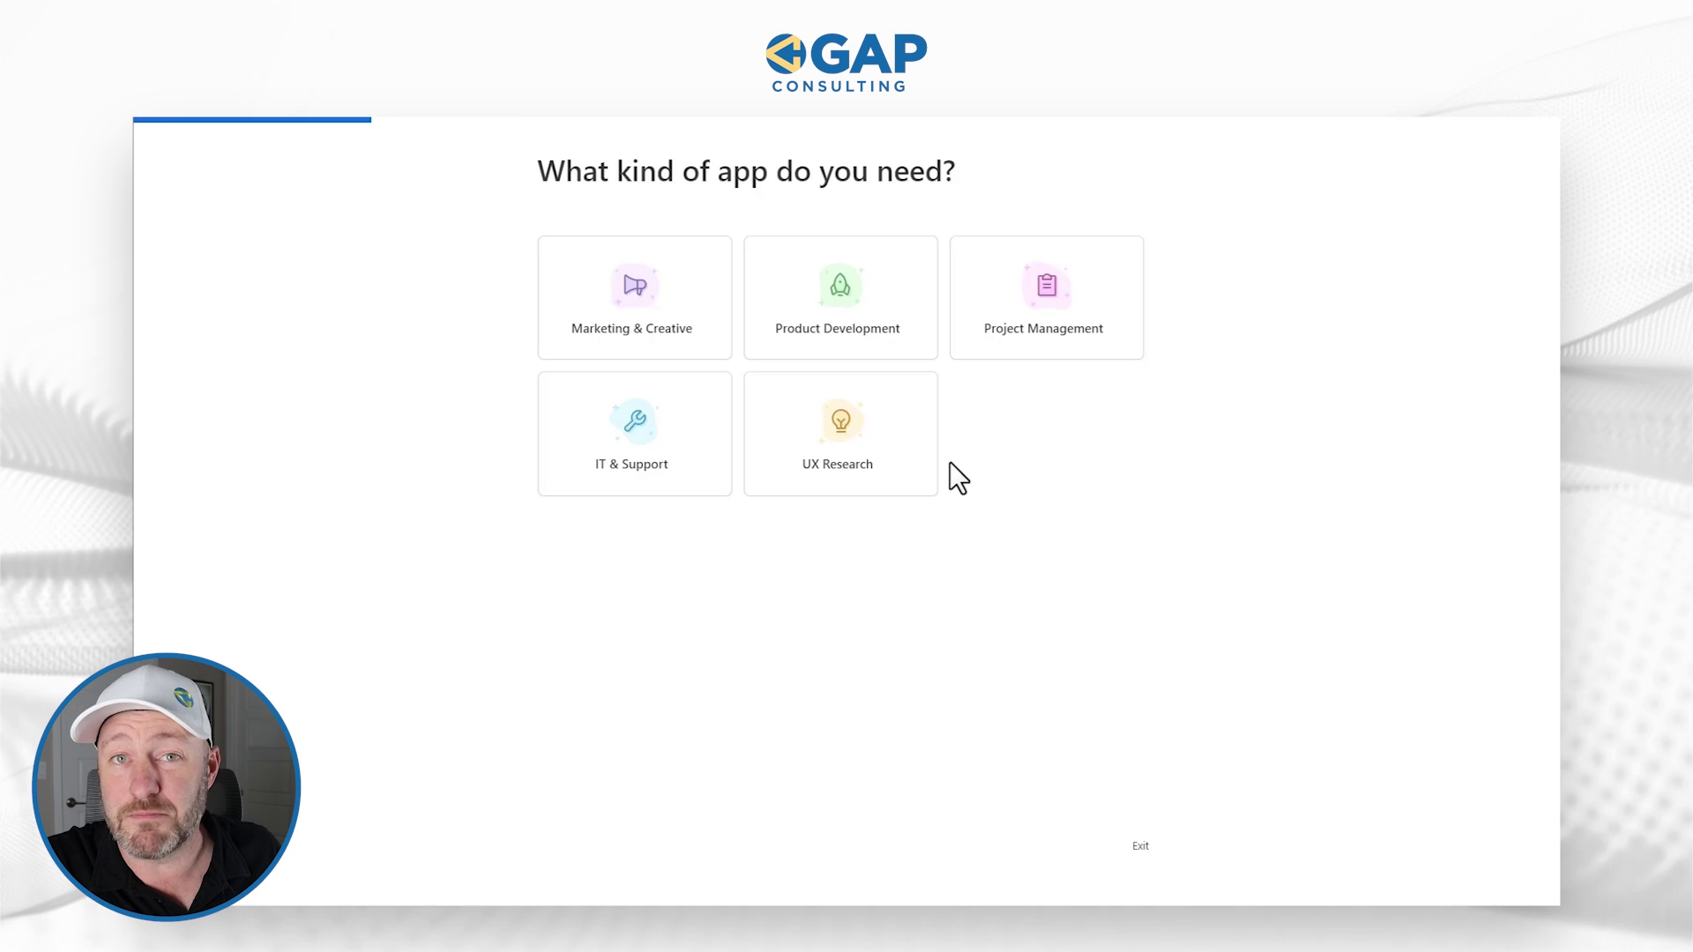
left_click(988, 316)
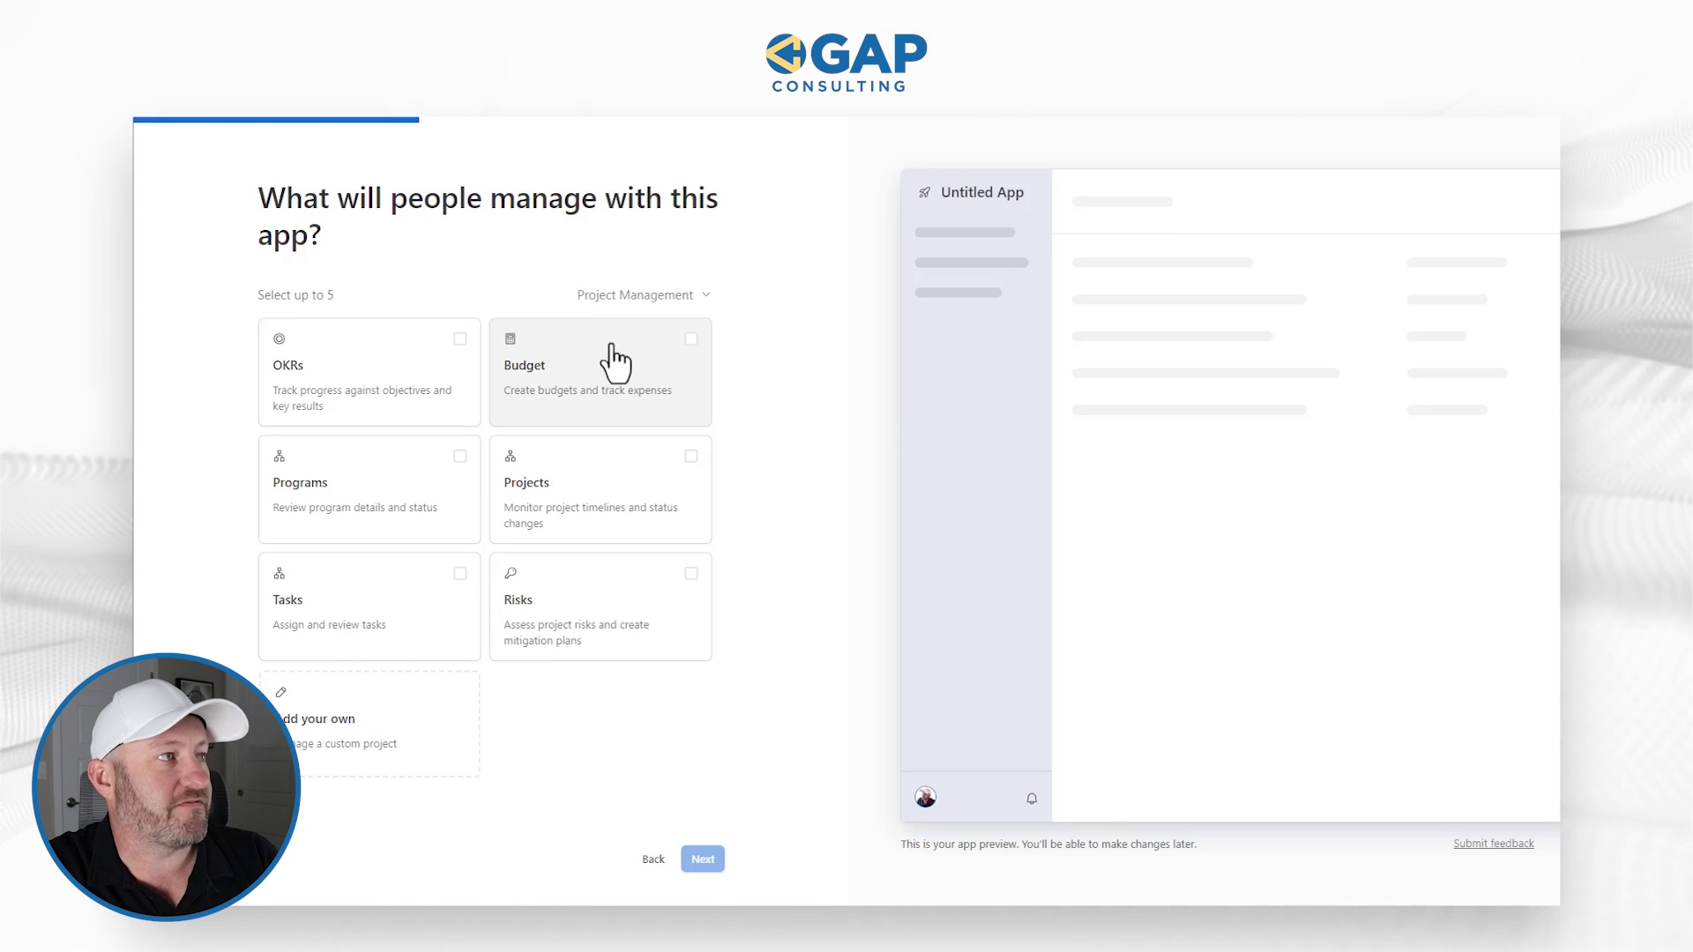
- Try the Product Development and IT & Support categories, select Employee equipment, and switch back to Project Management
left_click(661, 301)
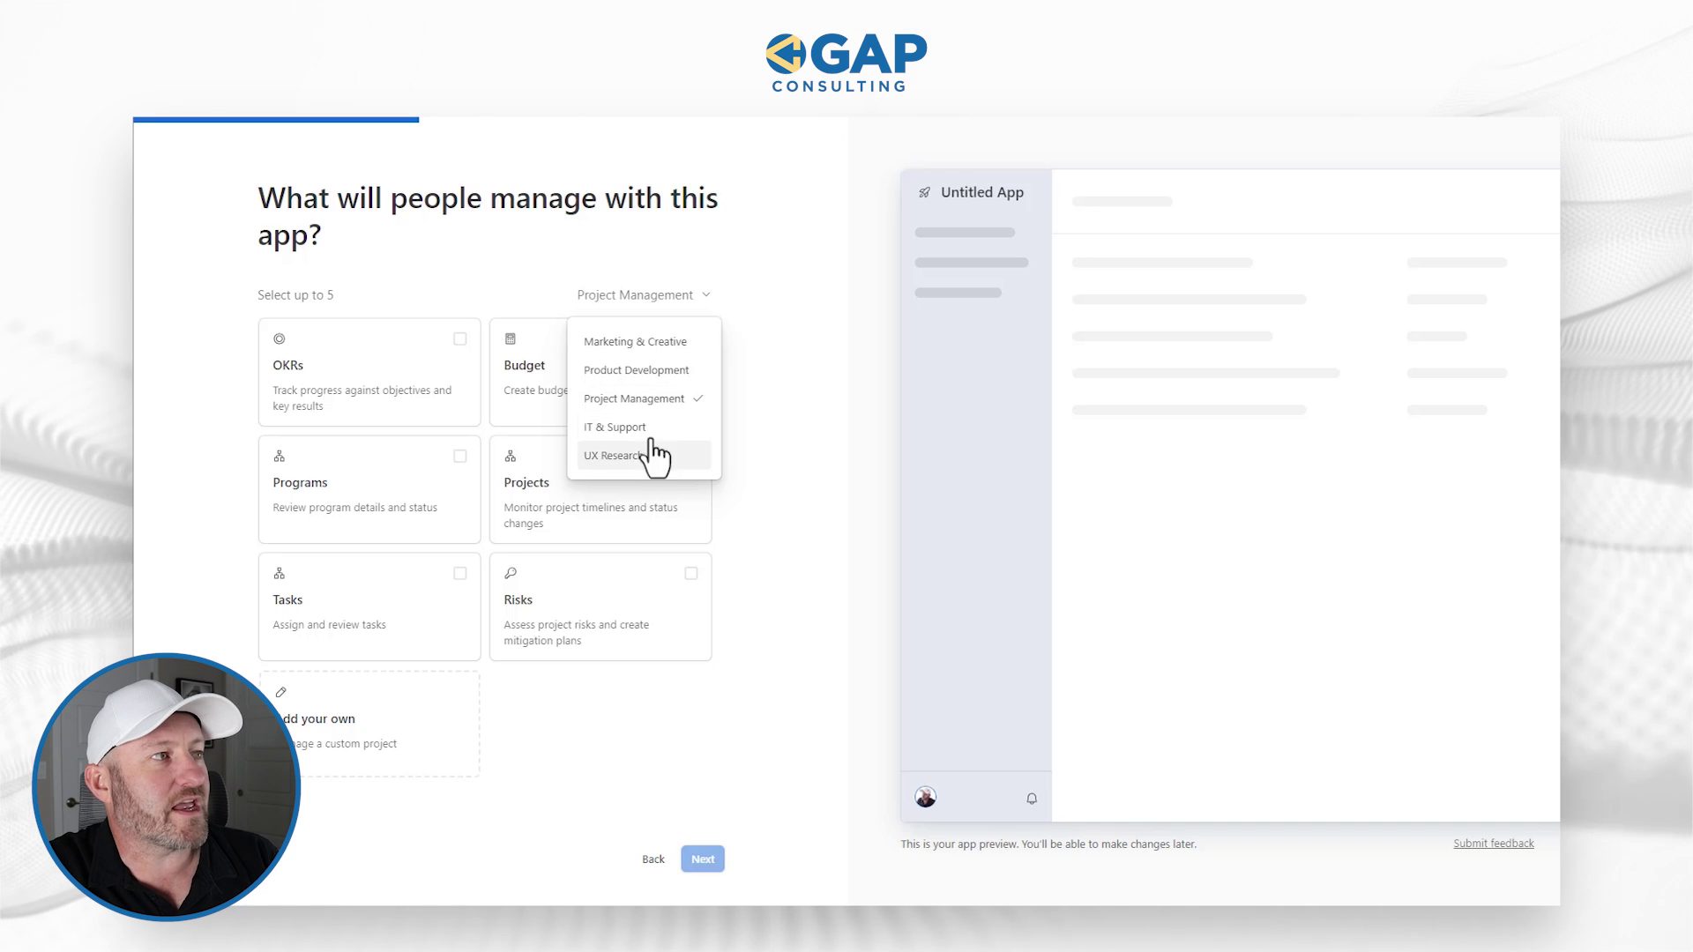
left_click(650, 381)
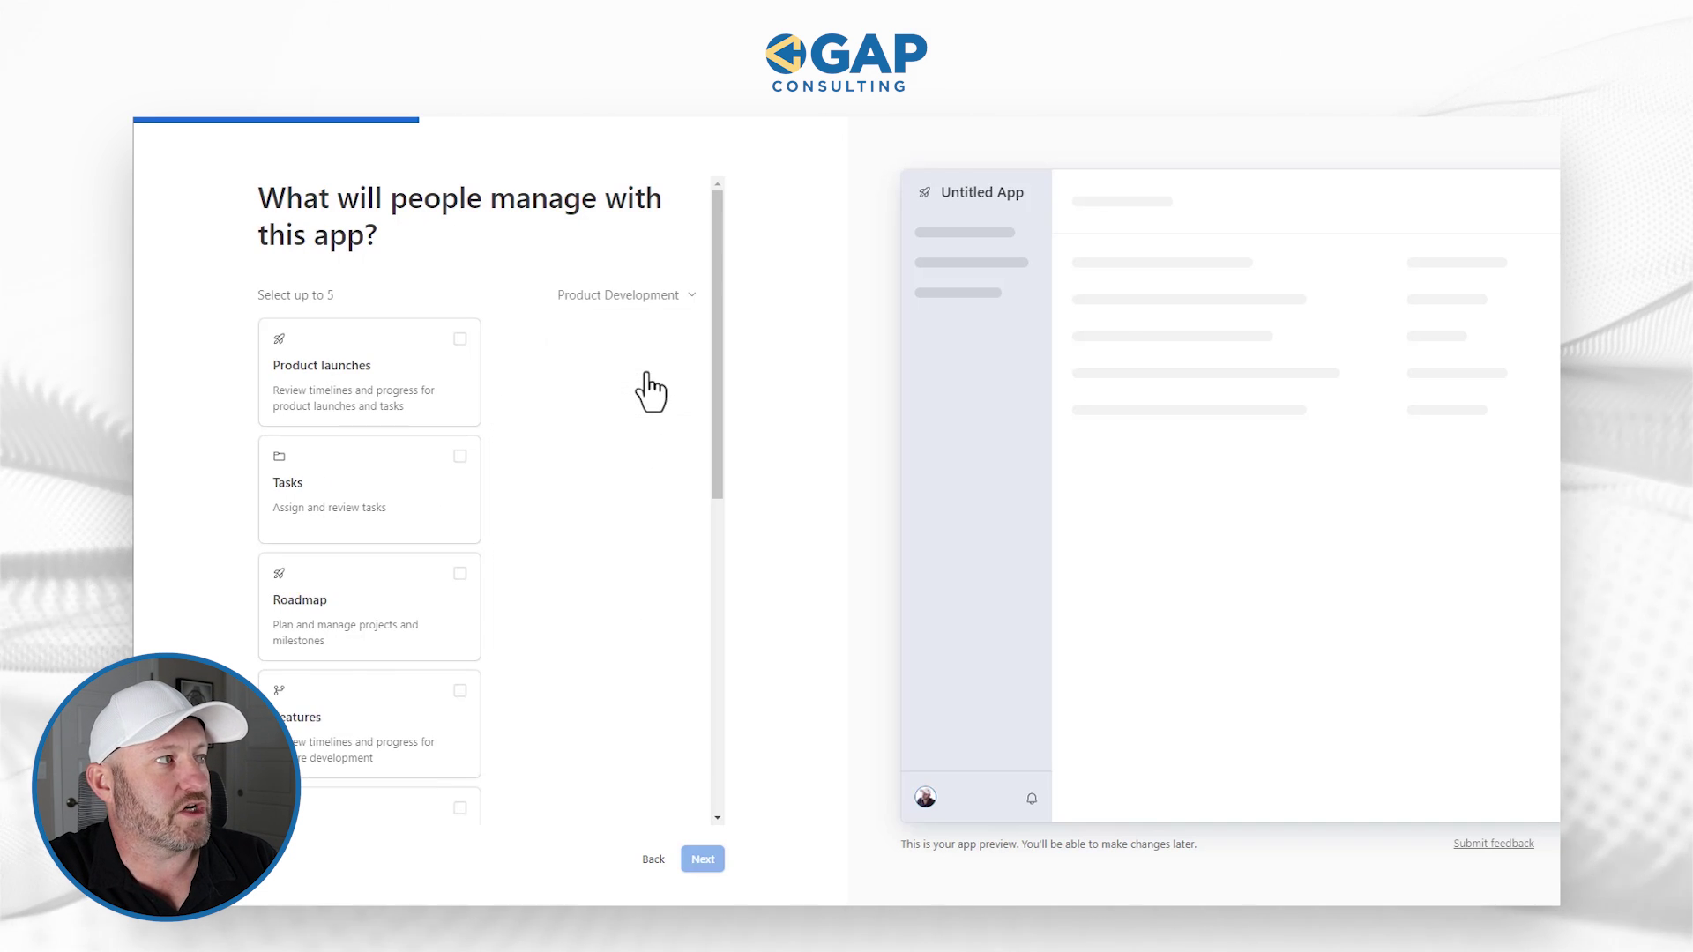
left_click(638, 304)
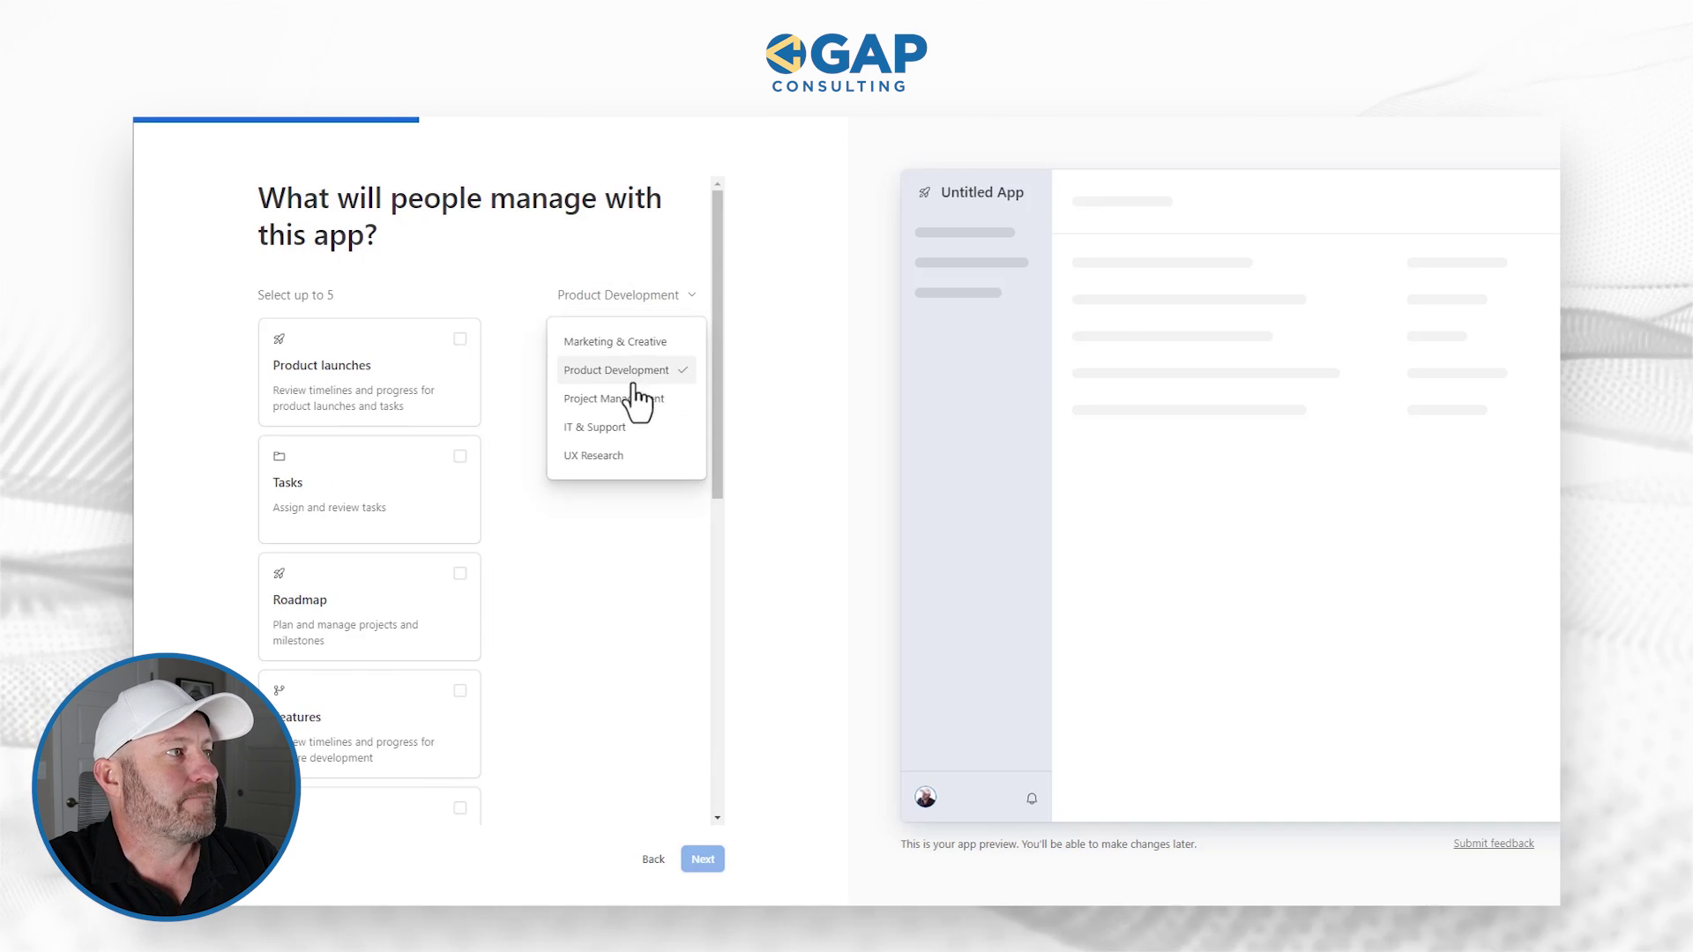
left_click(625, 428)
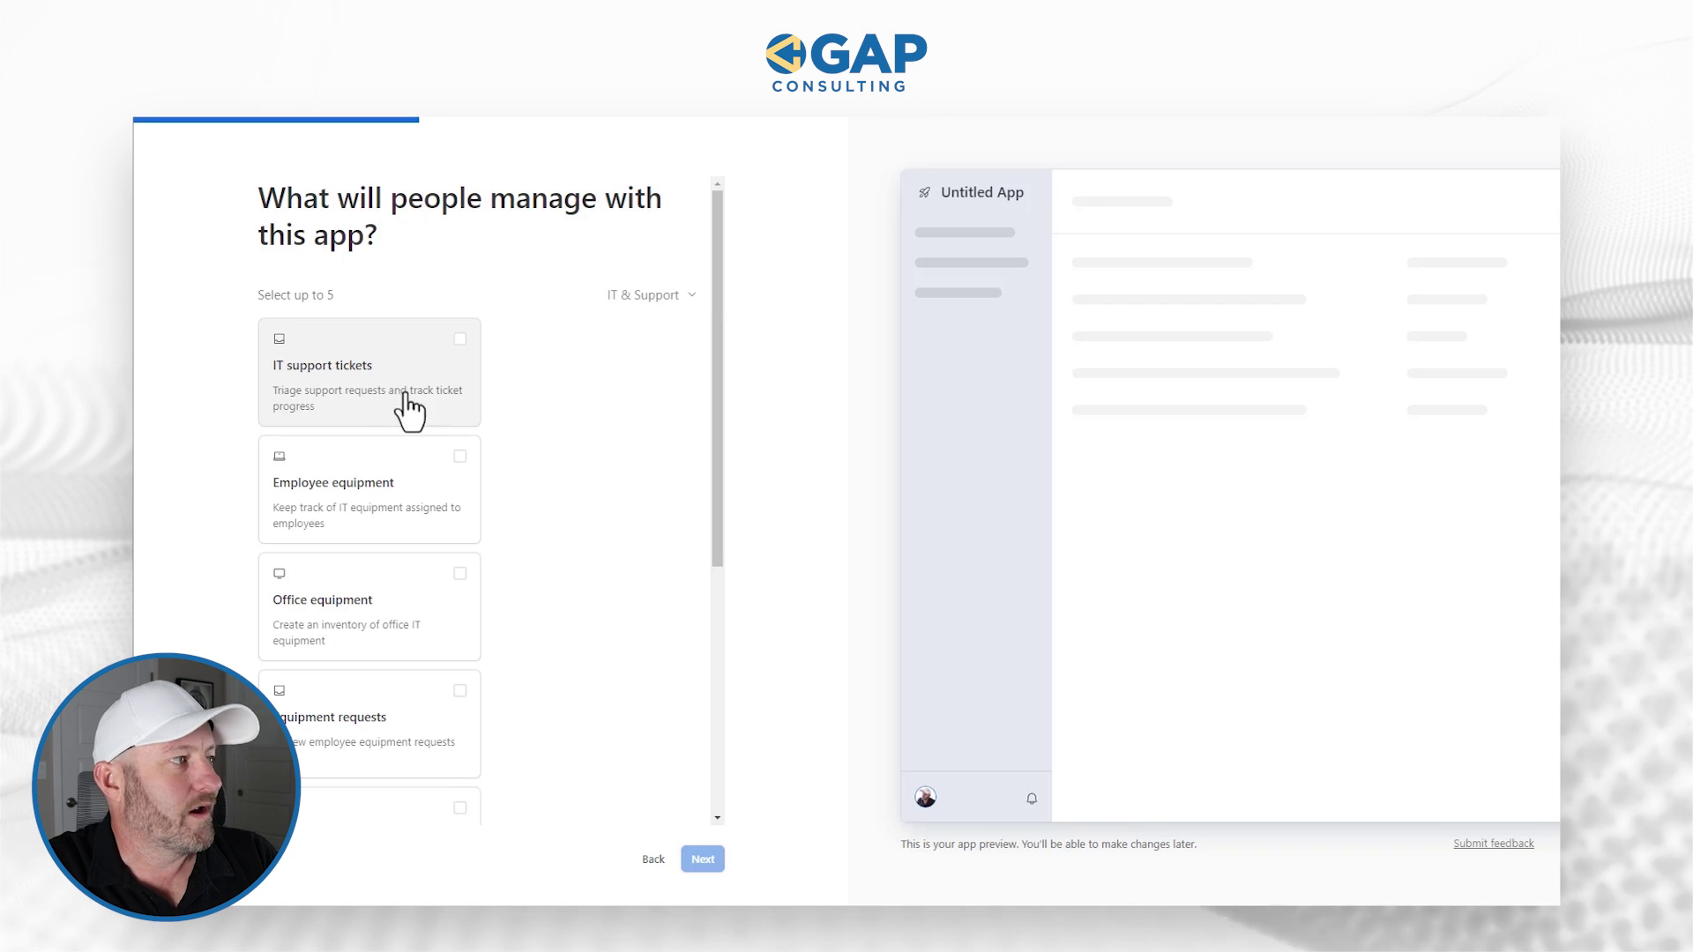
left_click(372, 533)
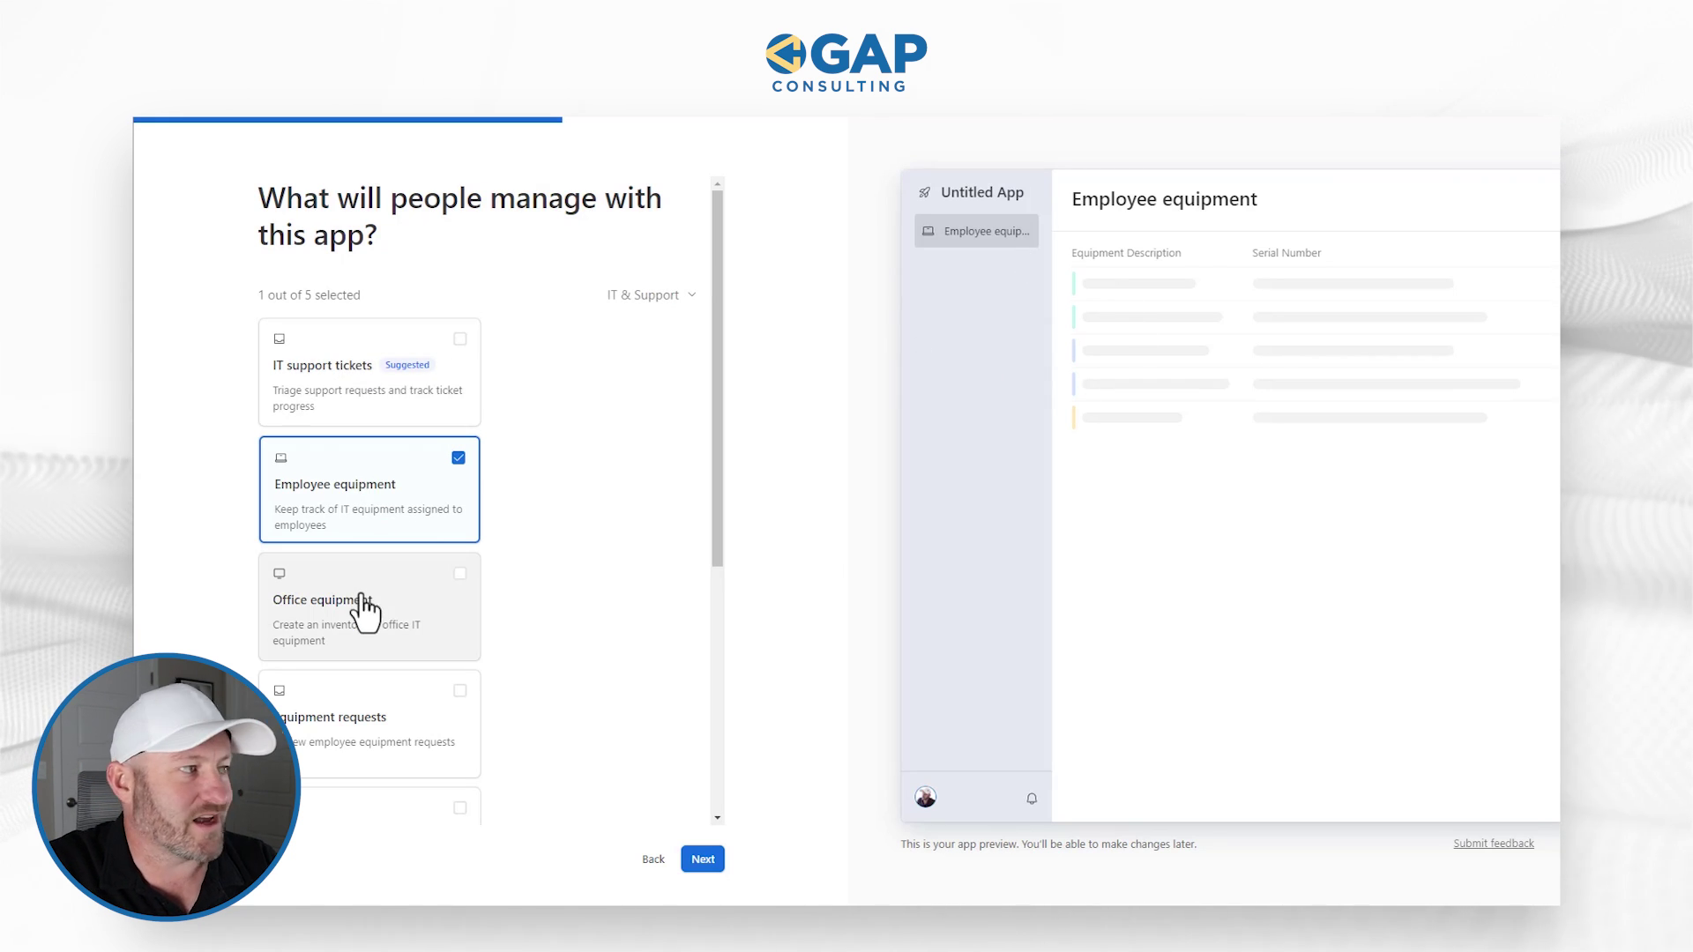
left_click(625, 298)
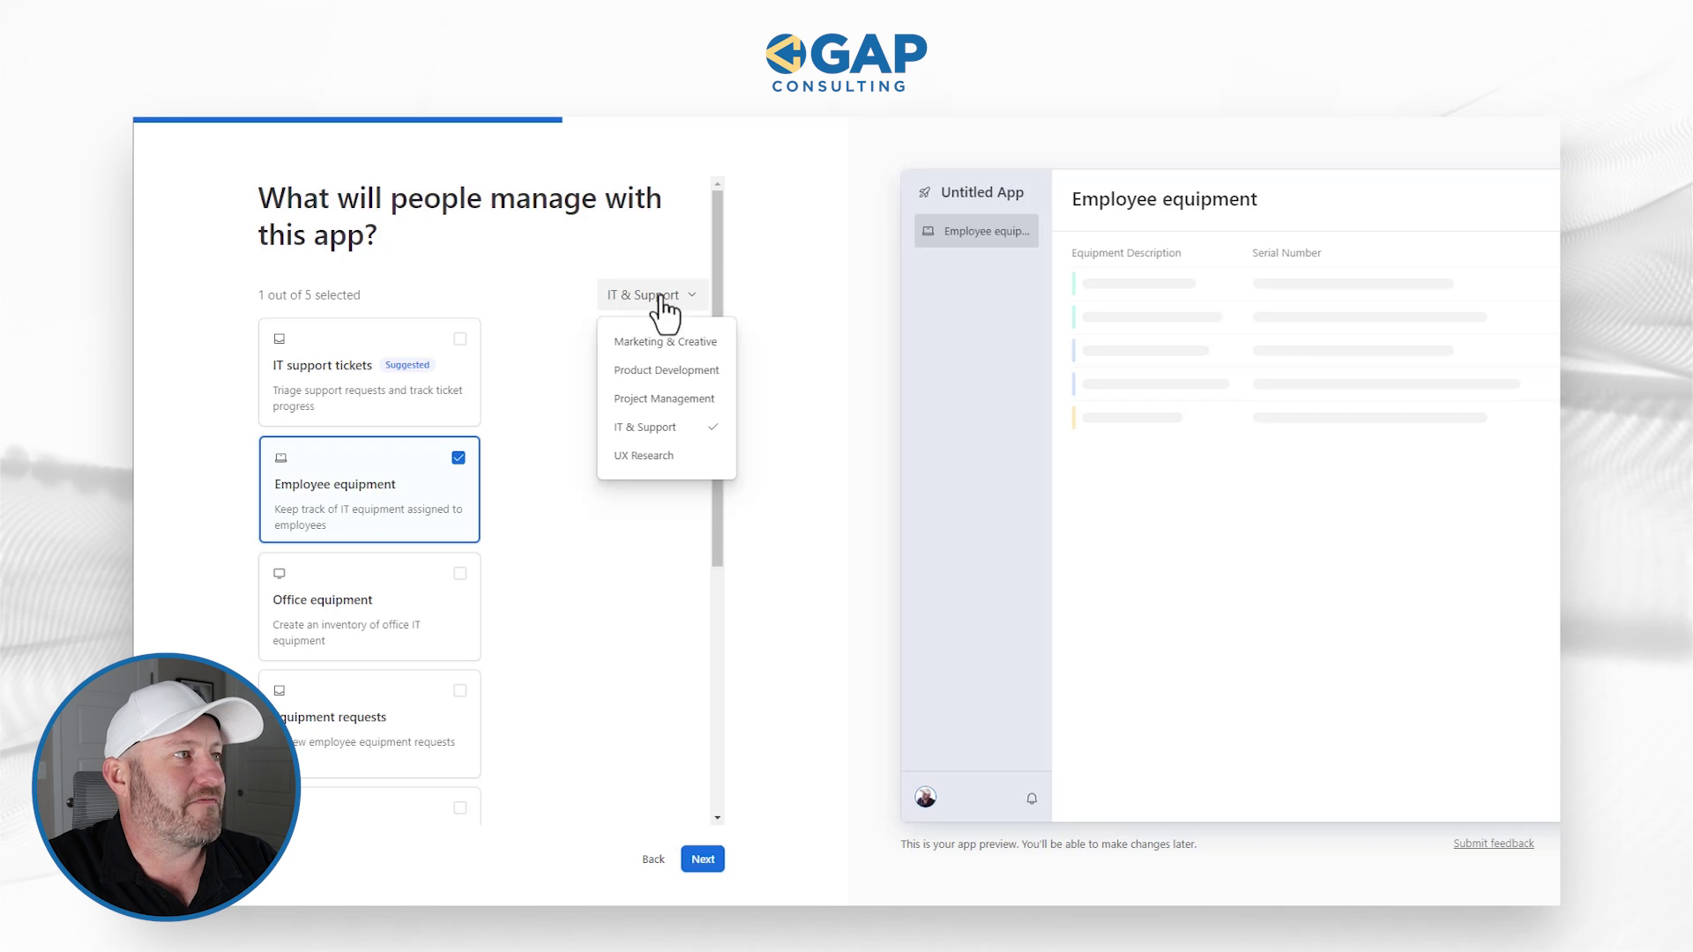
left_click(648, 397)
- Select Budget, OKRs, Projects, Tasks and Programs as what people will manage, and continue to the workflow templates
left_click(410, 472)
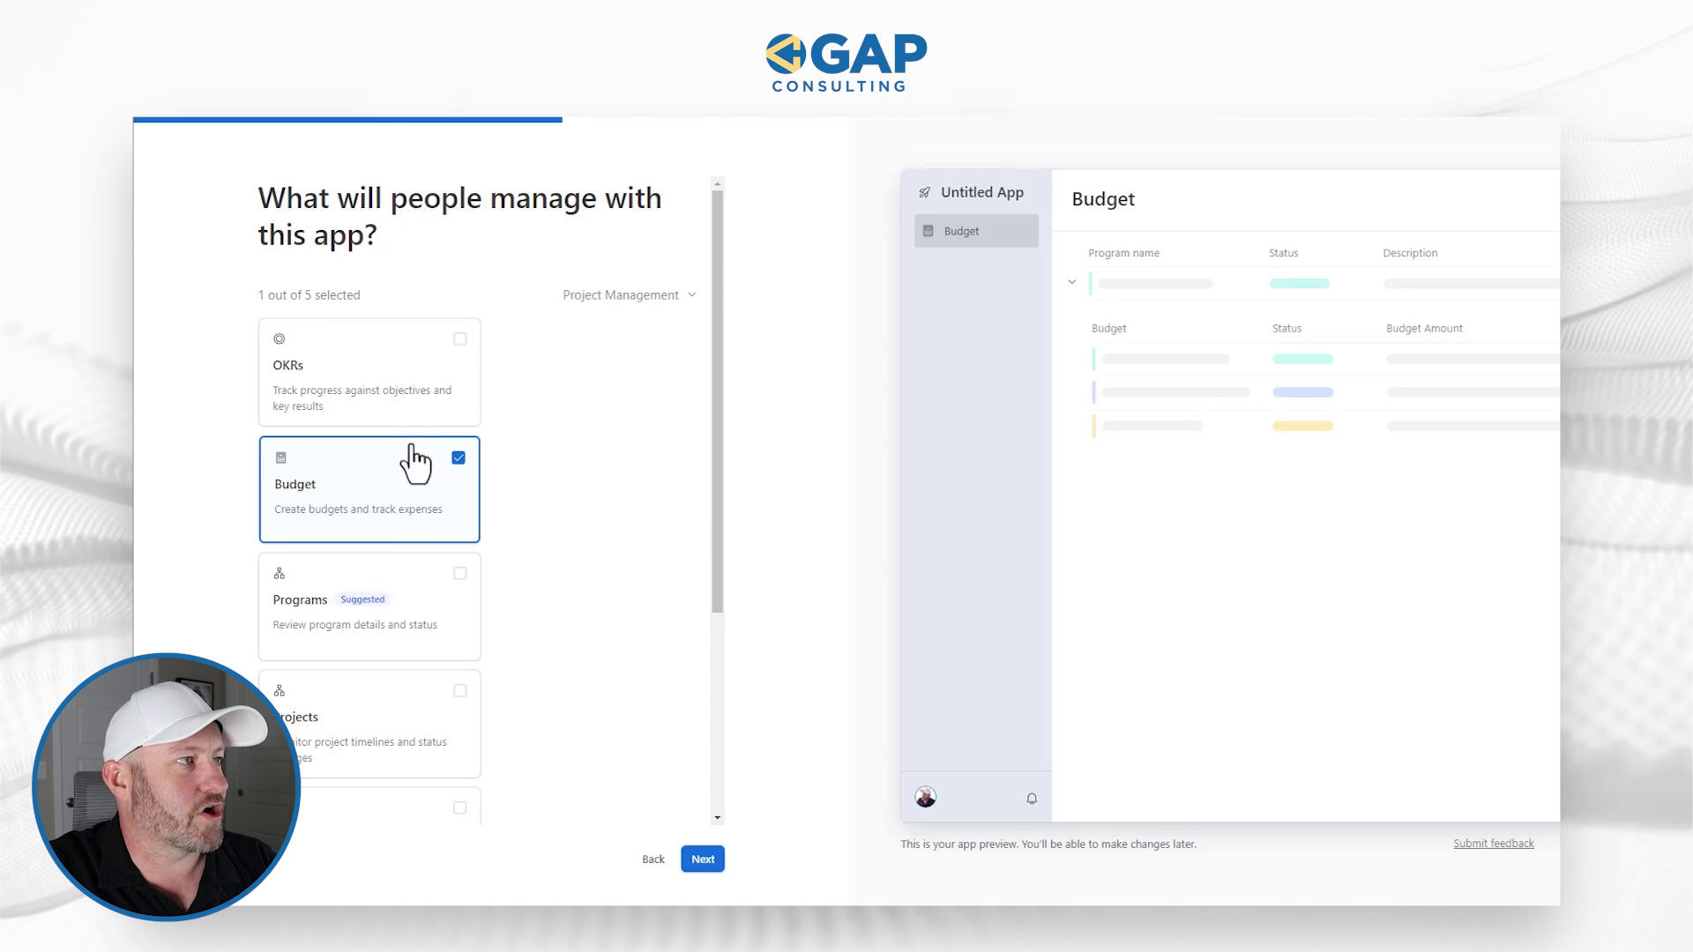
left_click(401, 412)
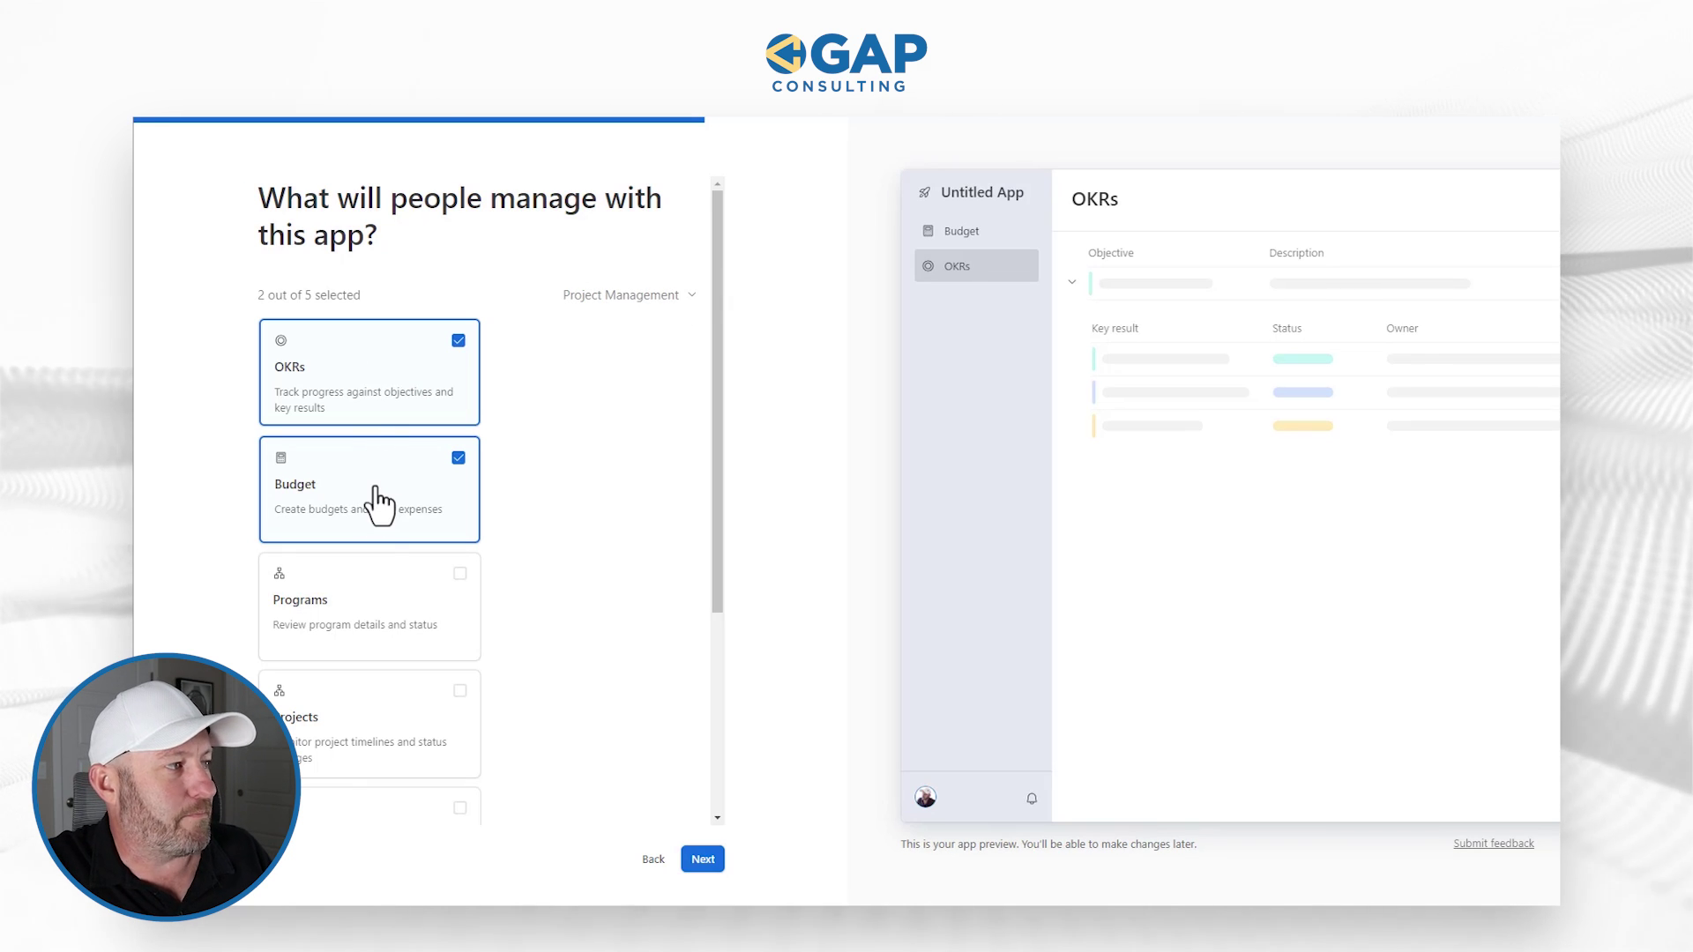
scroll(380, 503, "down", 3)
left_click(352, 476)
left_click(366, 586)
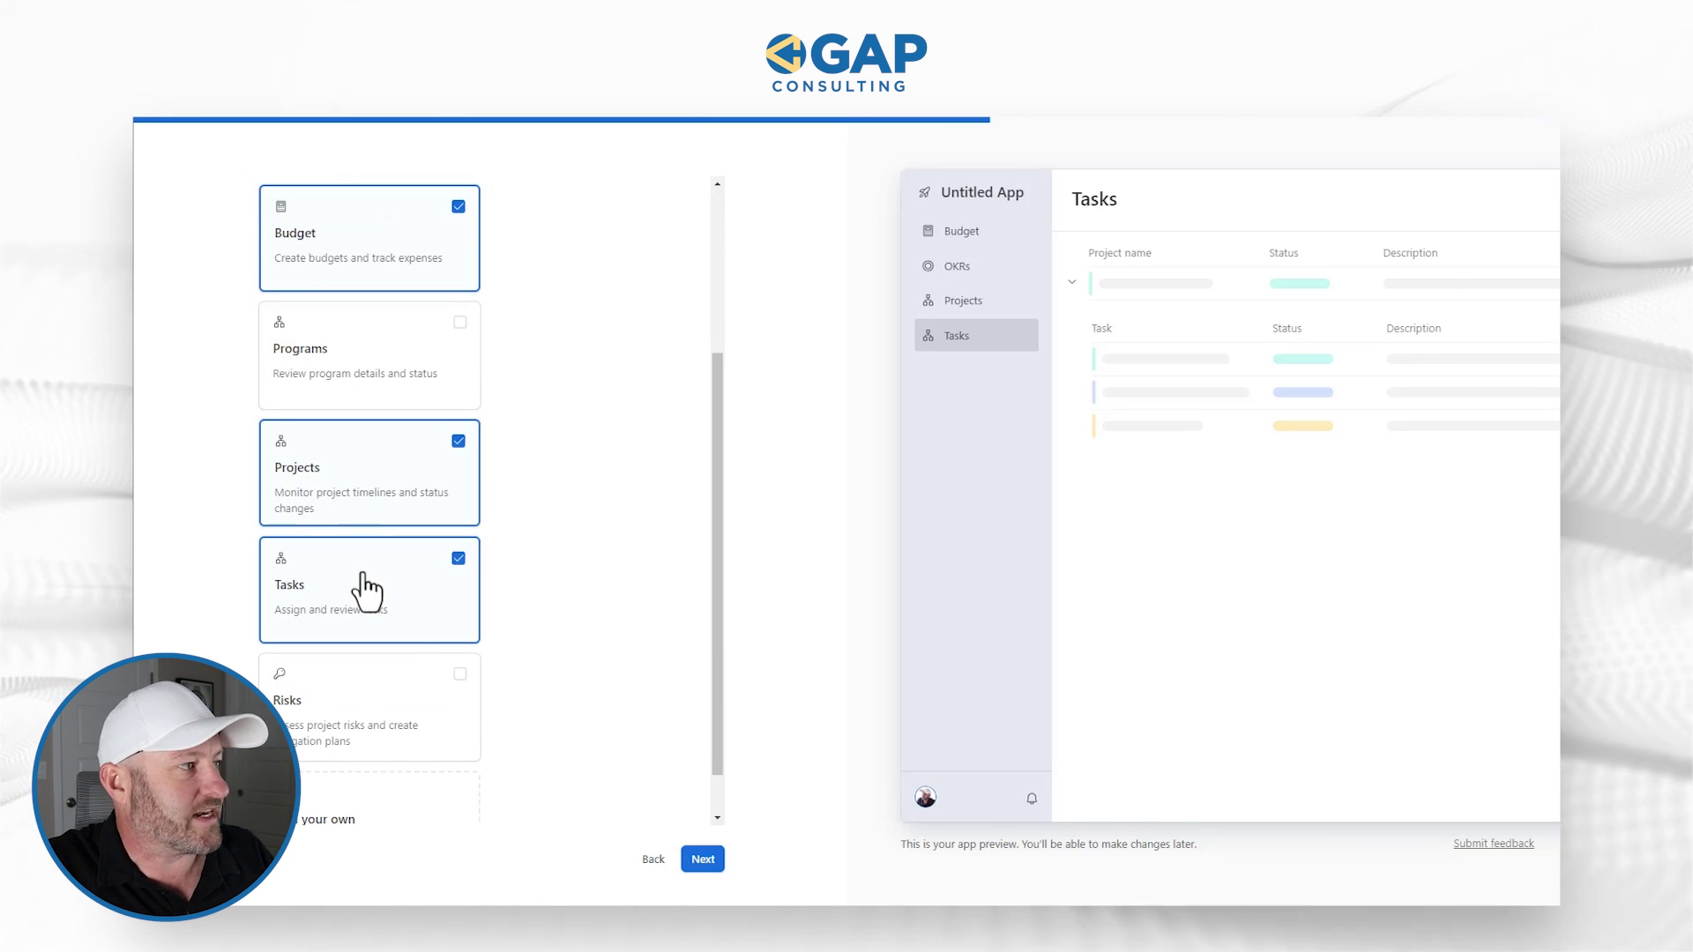
scroll(366, 589, "down", 1)
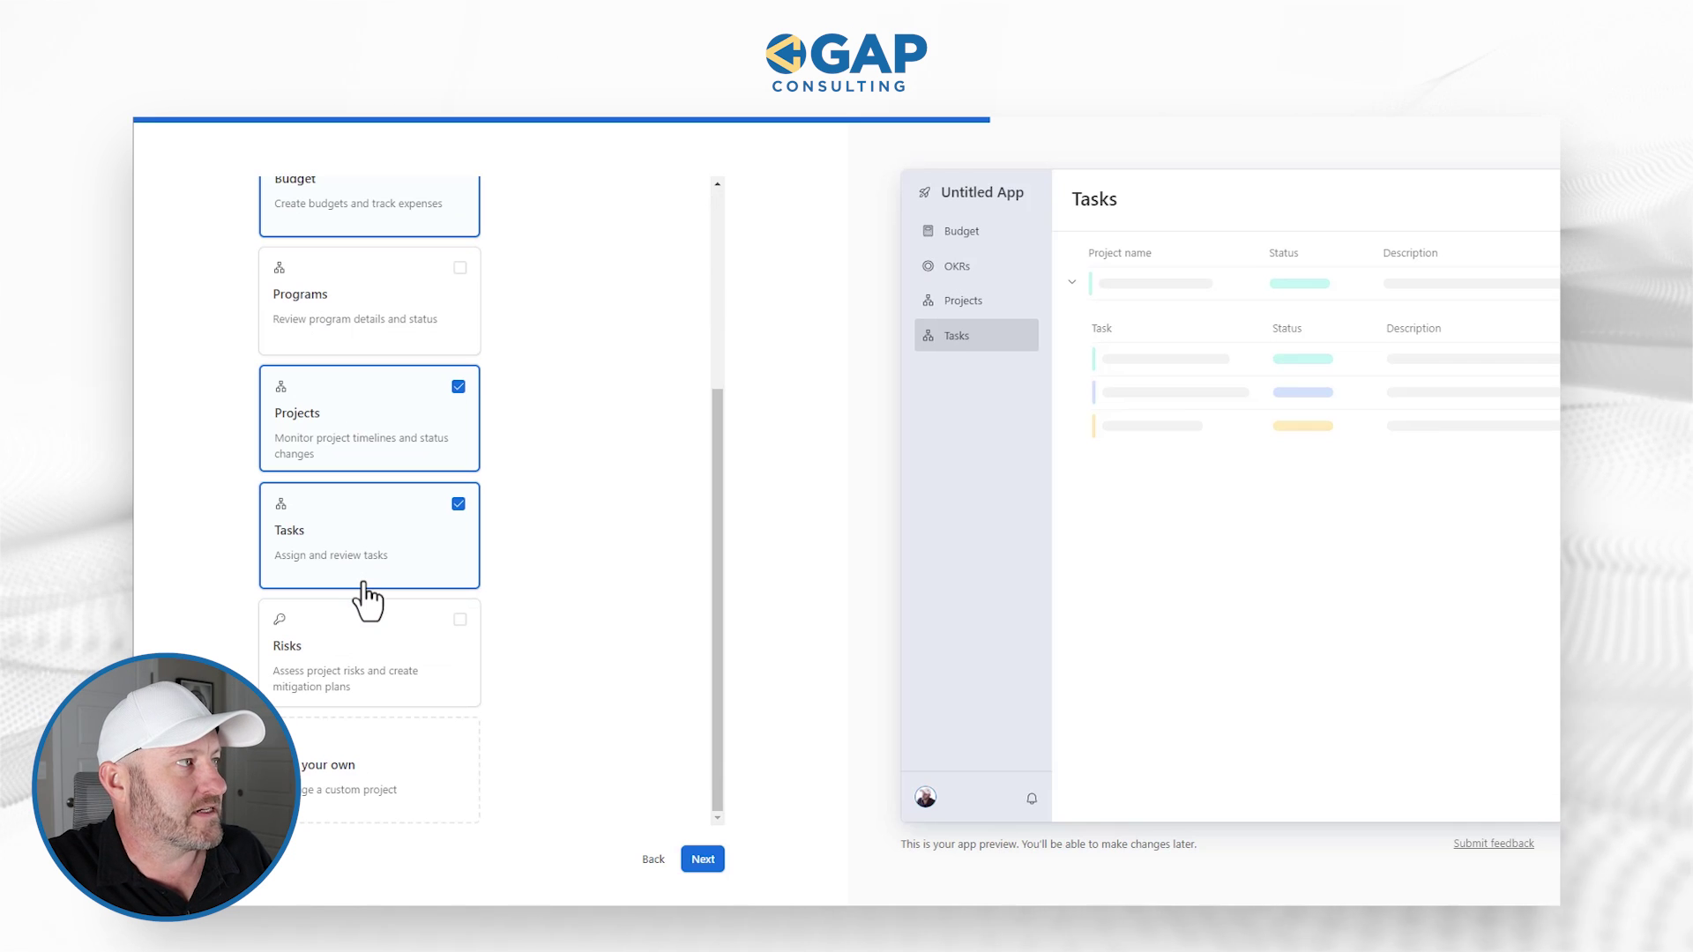
scroll(366, 599, "up", 2)
left_click(344, 415)
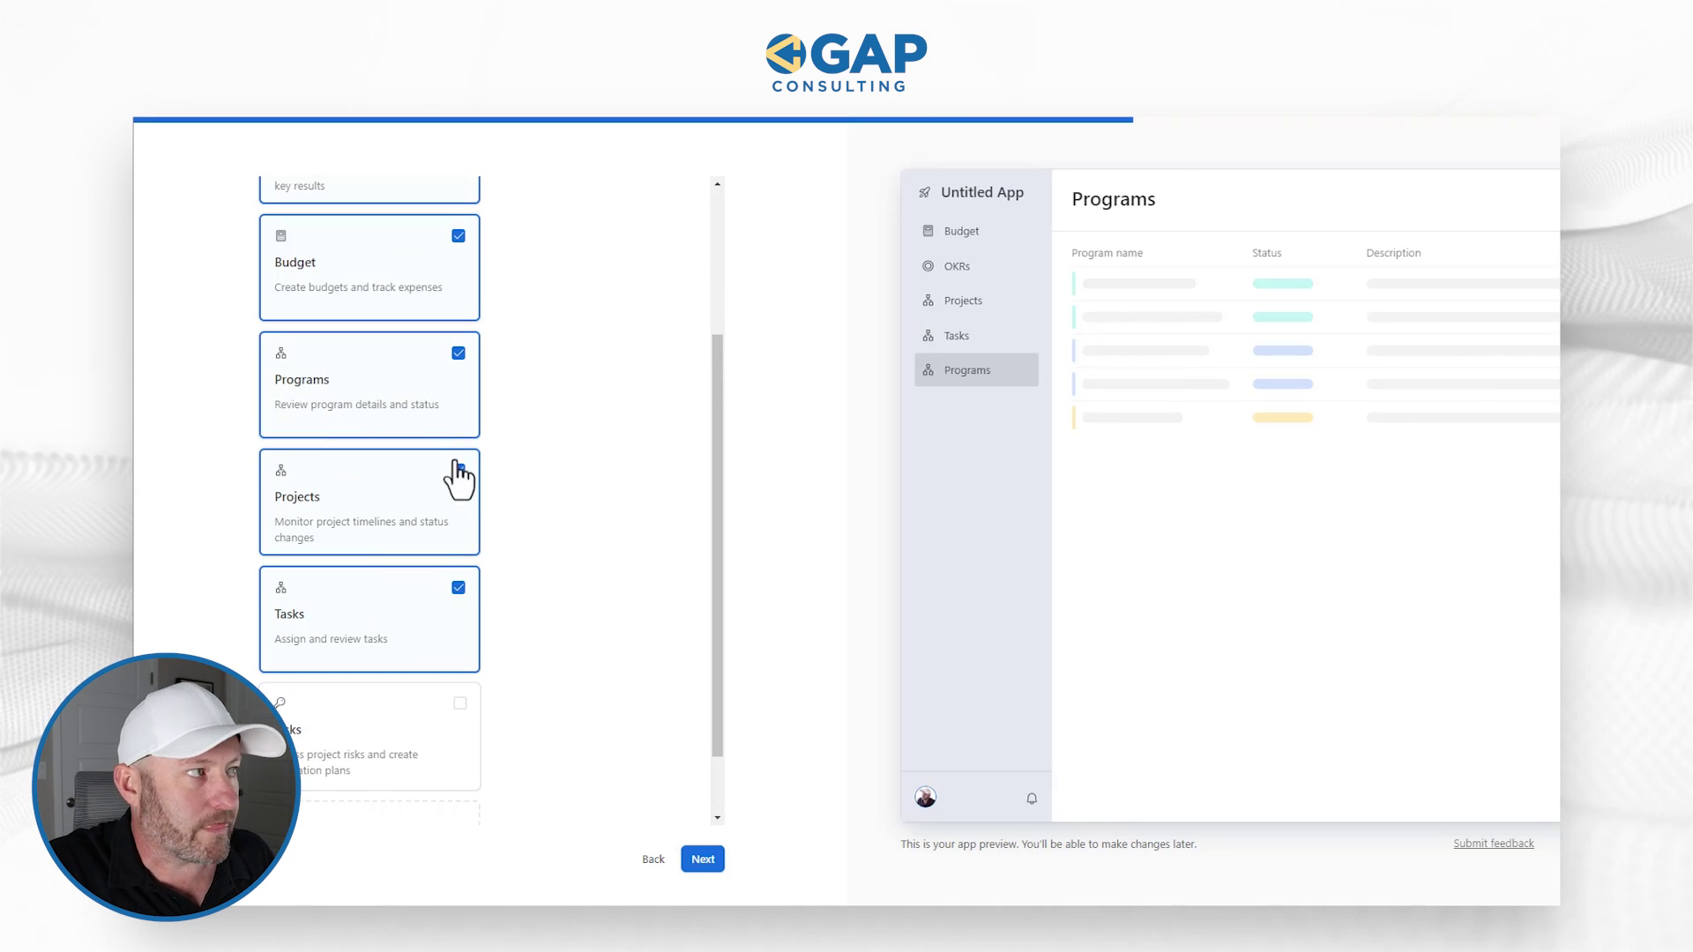
scroll(453, 569, "up", 4)
scroll(451, 573, "down", 5)
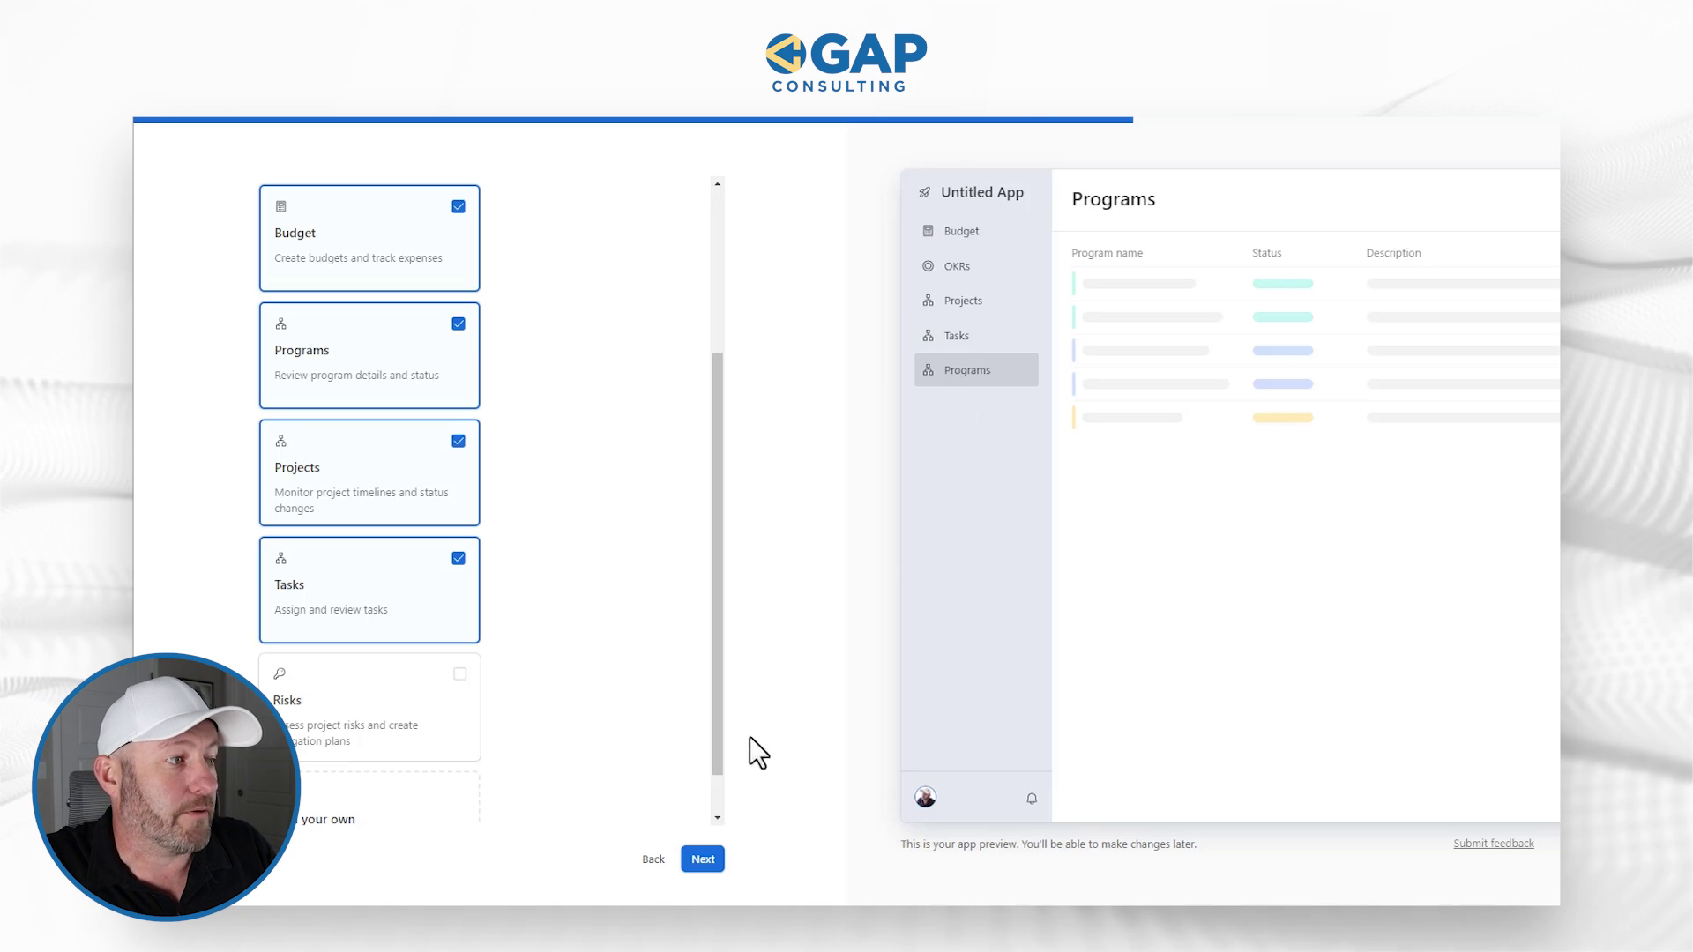
left_click(703, 860)
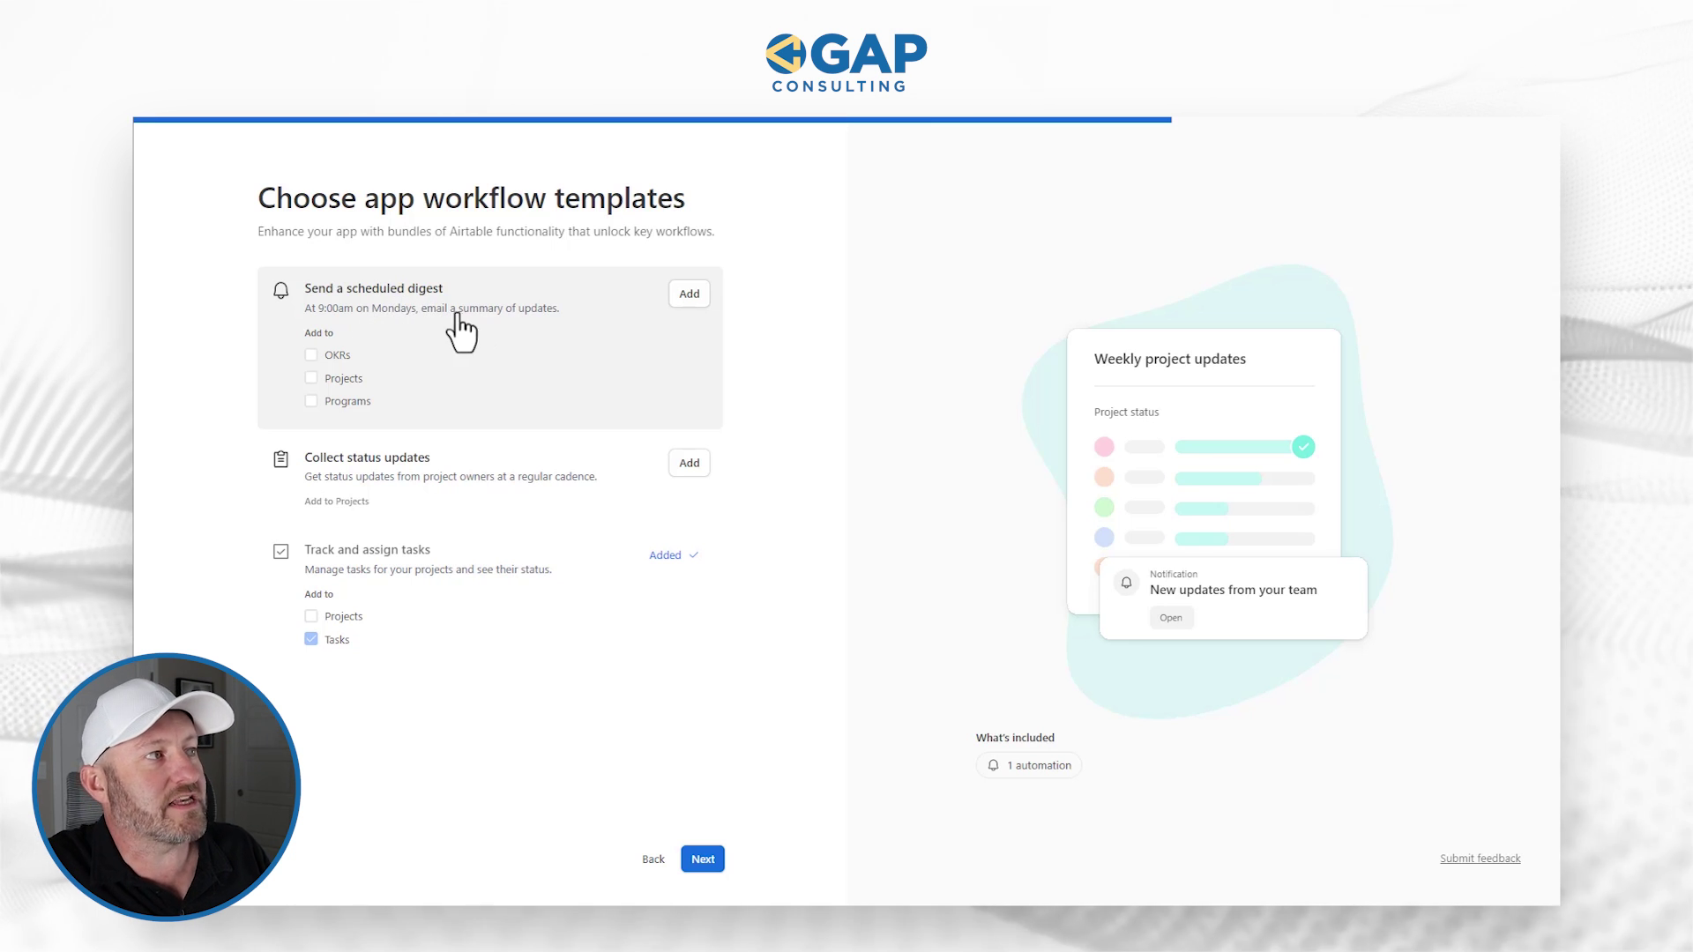
- Try adding the scheduled digest to OKRs, Projects and Programs in turn, clearing each selection again
left_click(312, 362)
left_click(311, 364)
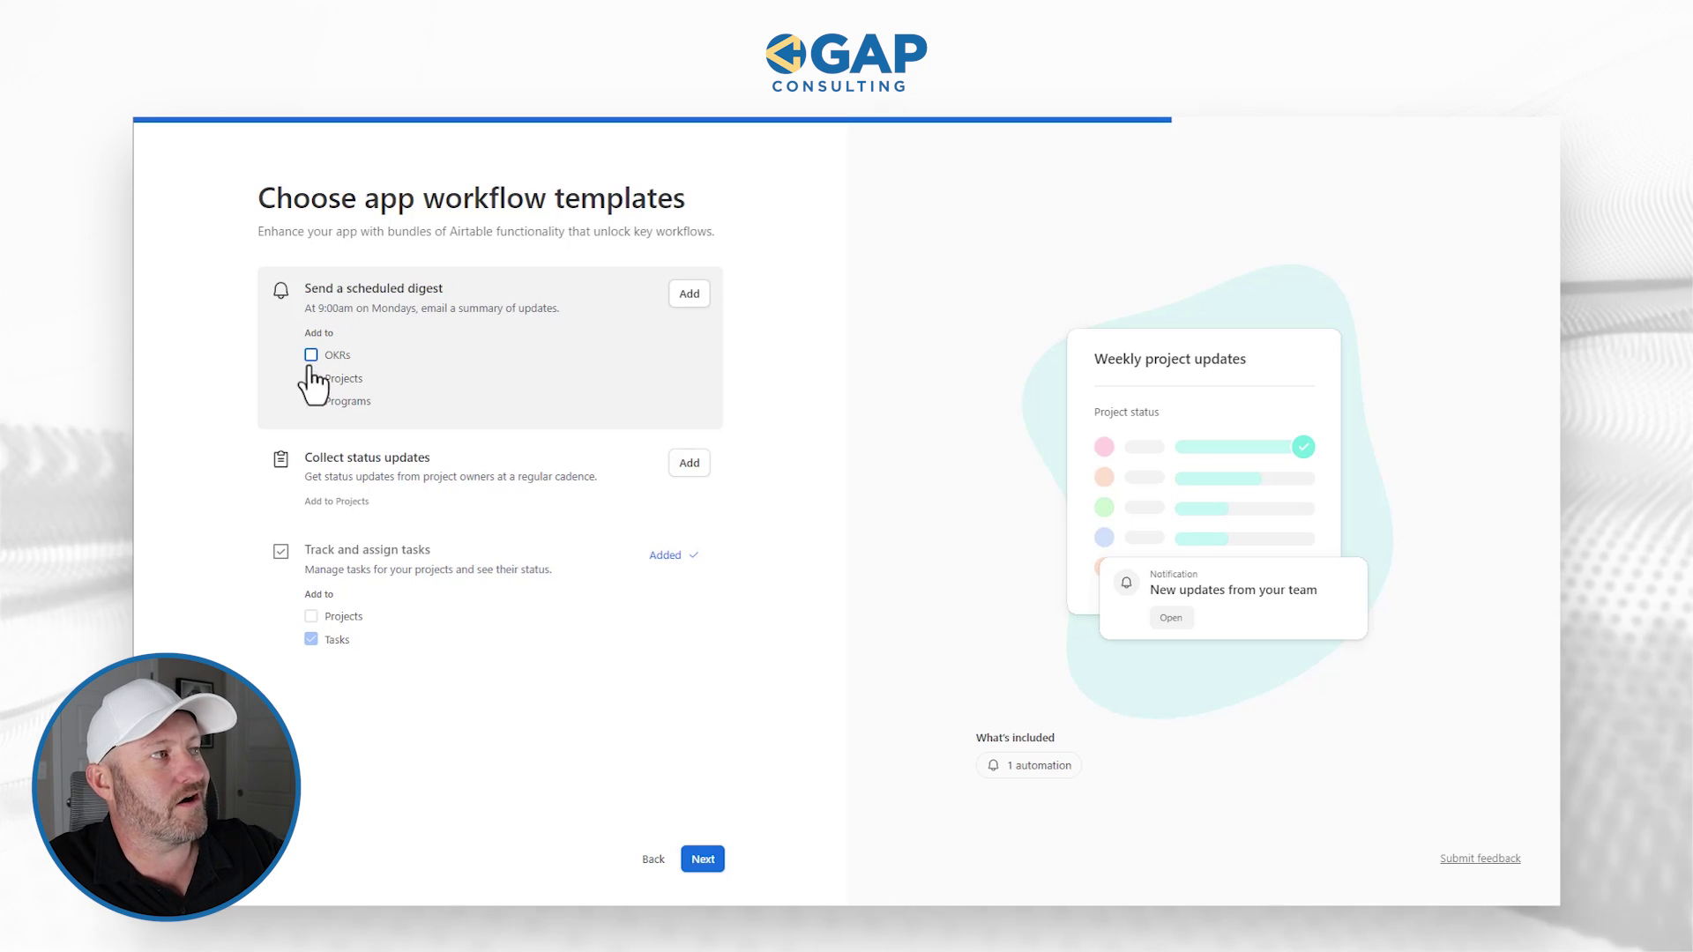
left_click(312, 380)
left_click(311, 379)
left_click(311, 401)
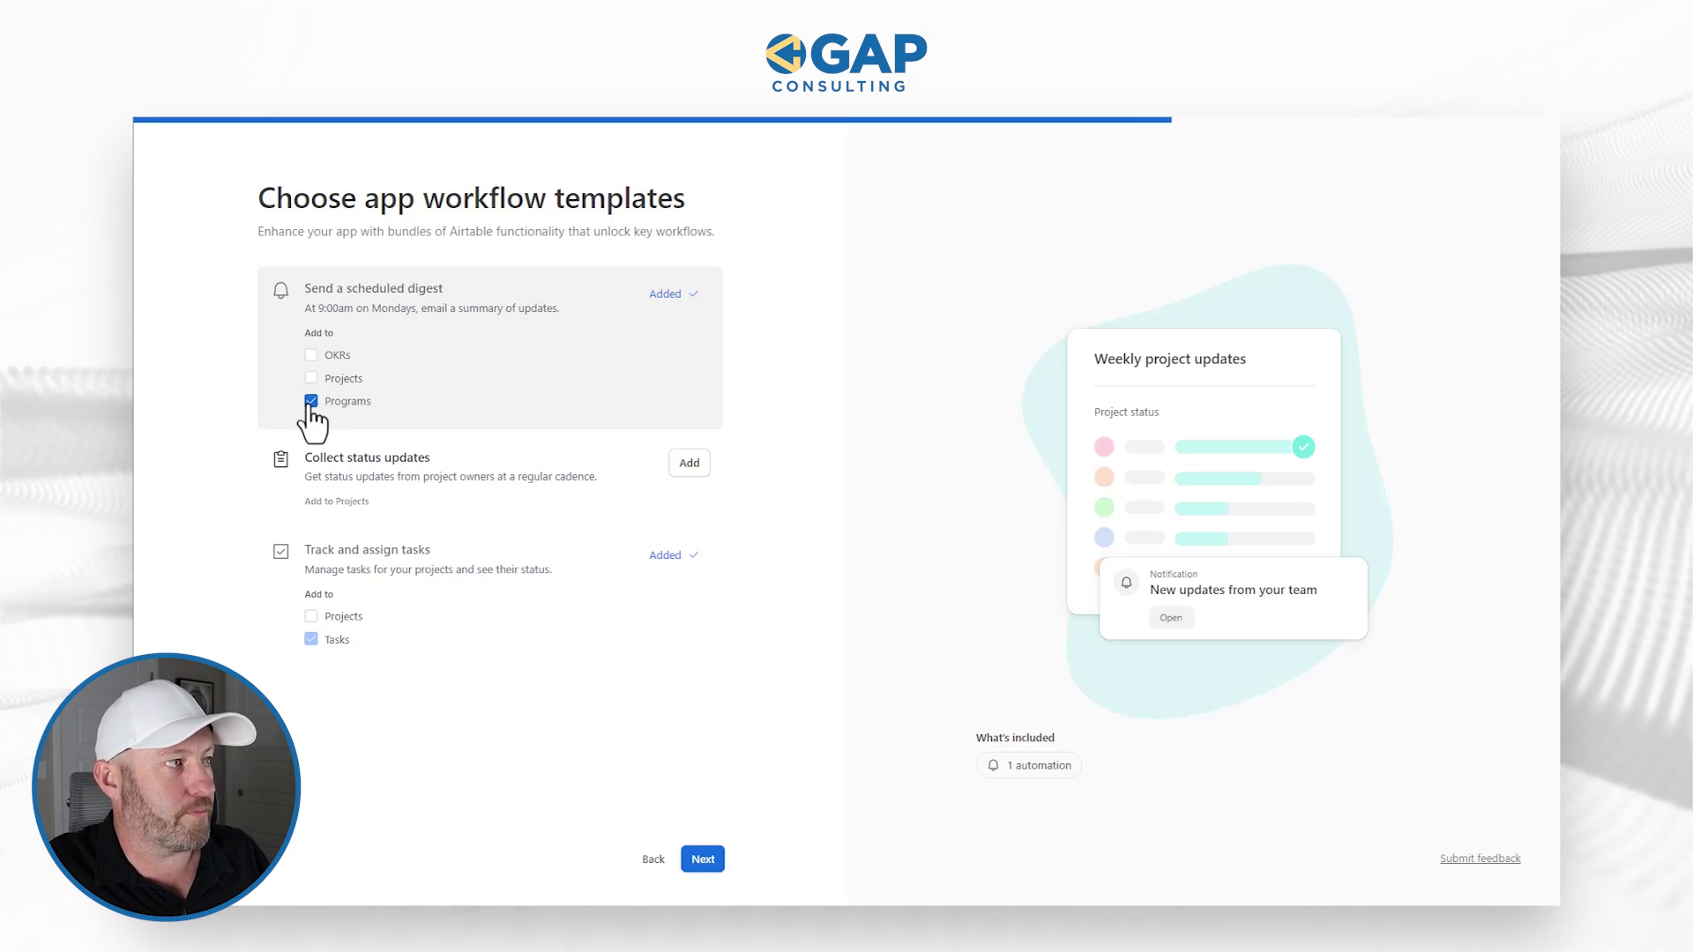
left_click(311, 401)
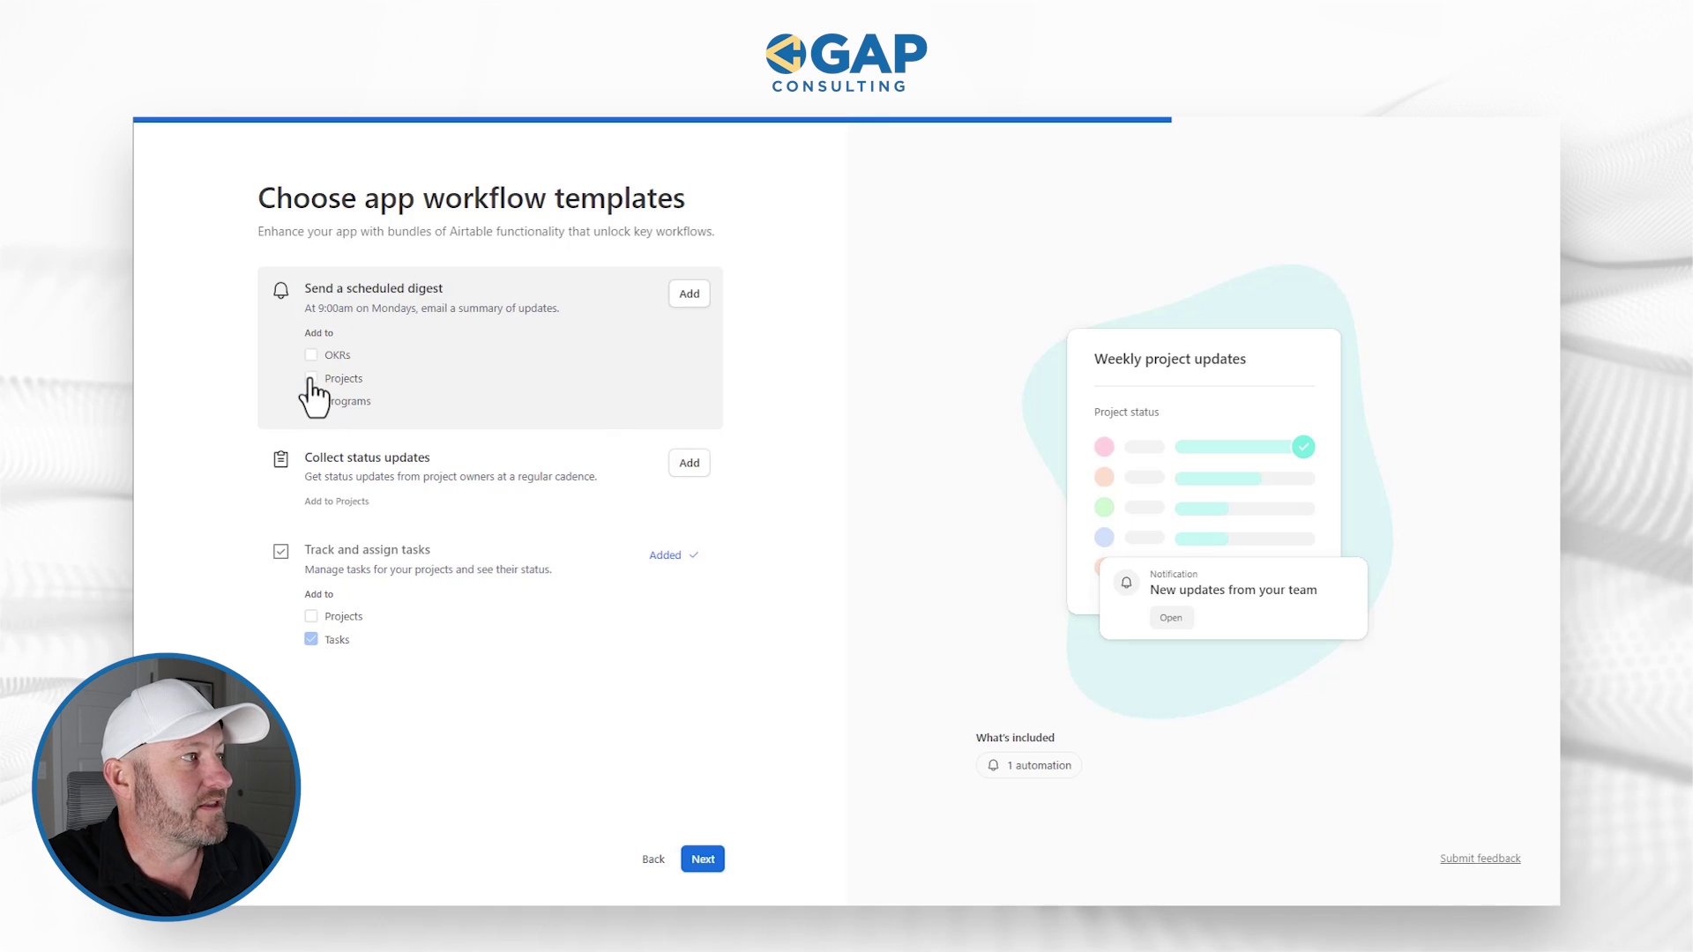
- Add the scheduled digest to Projects, add the Collect status updates workflow, and skip importing existing Airtable data
left_click(311, 378)
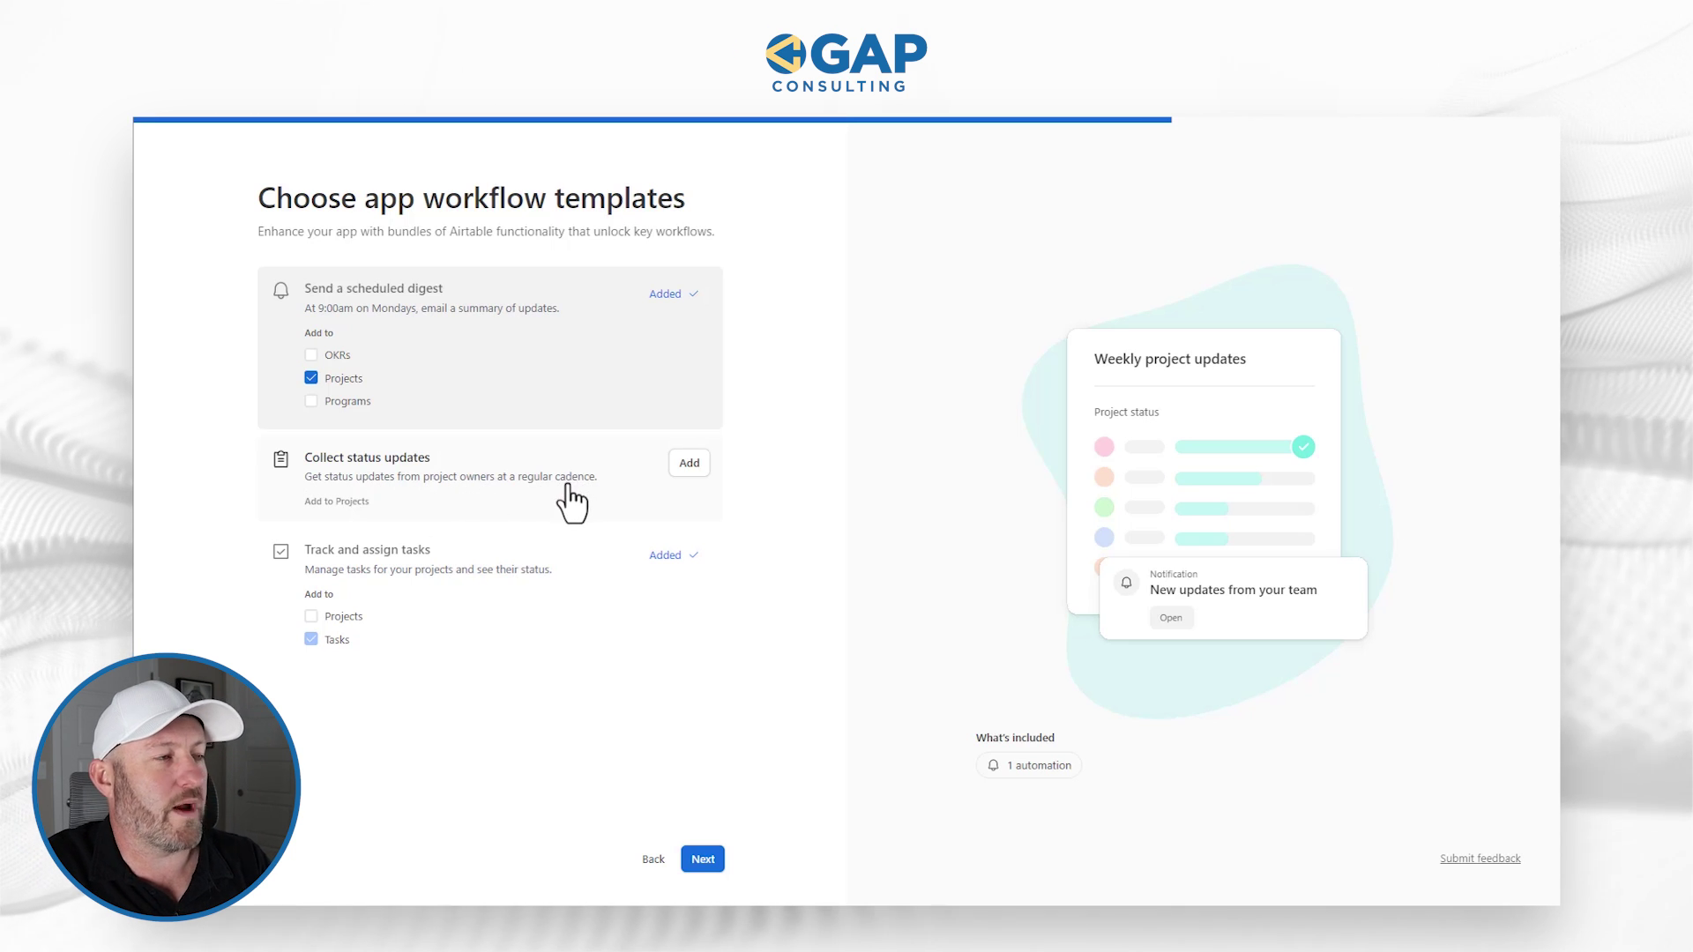
left_click(682, 465)
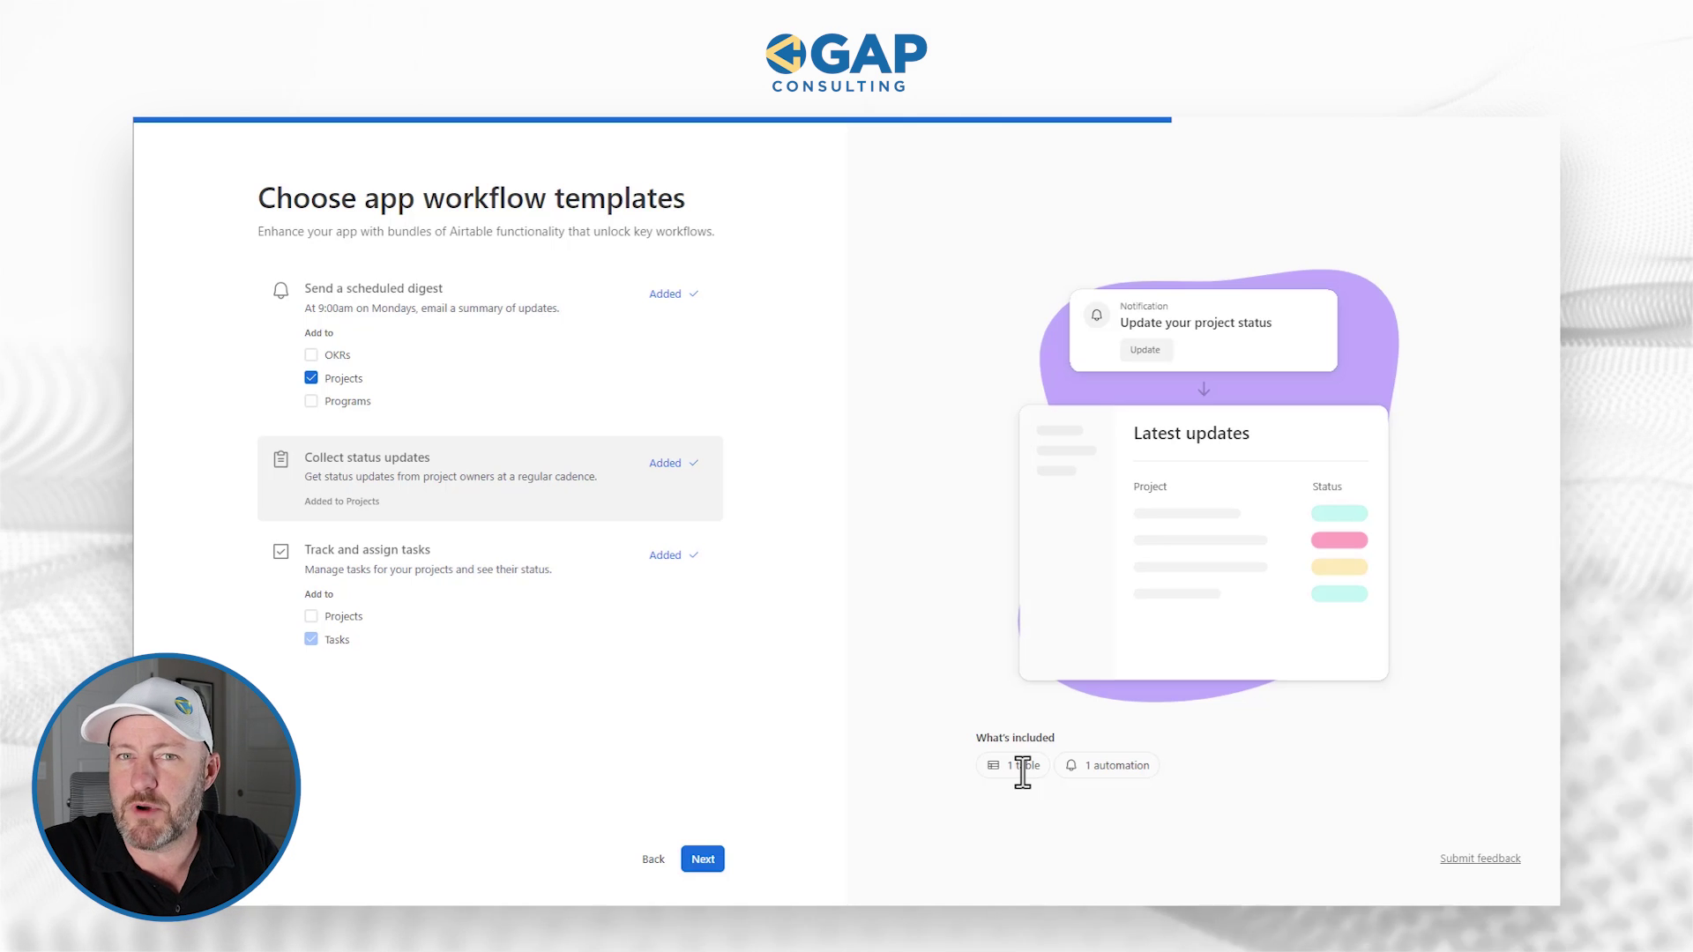
left_click(703, 860)
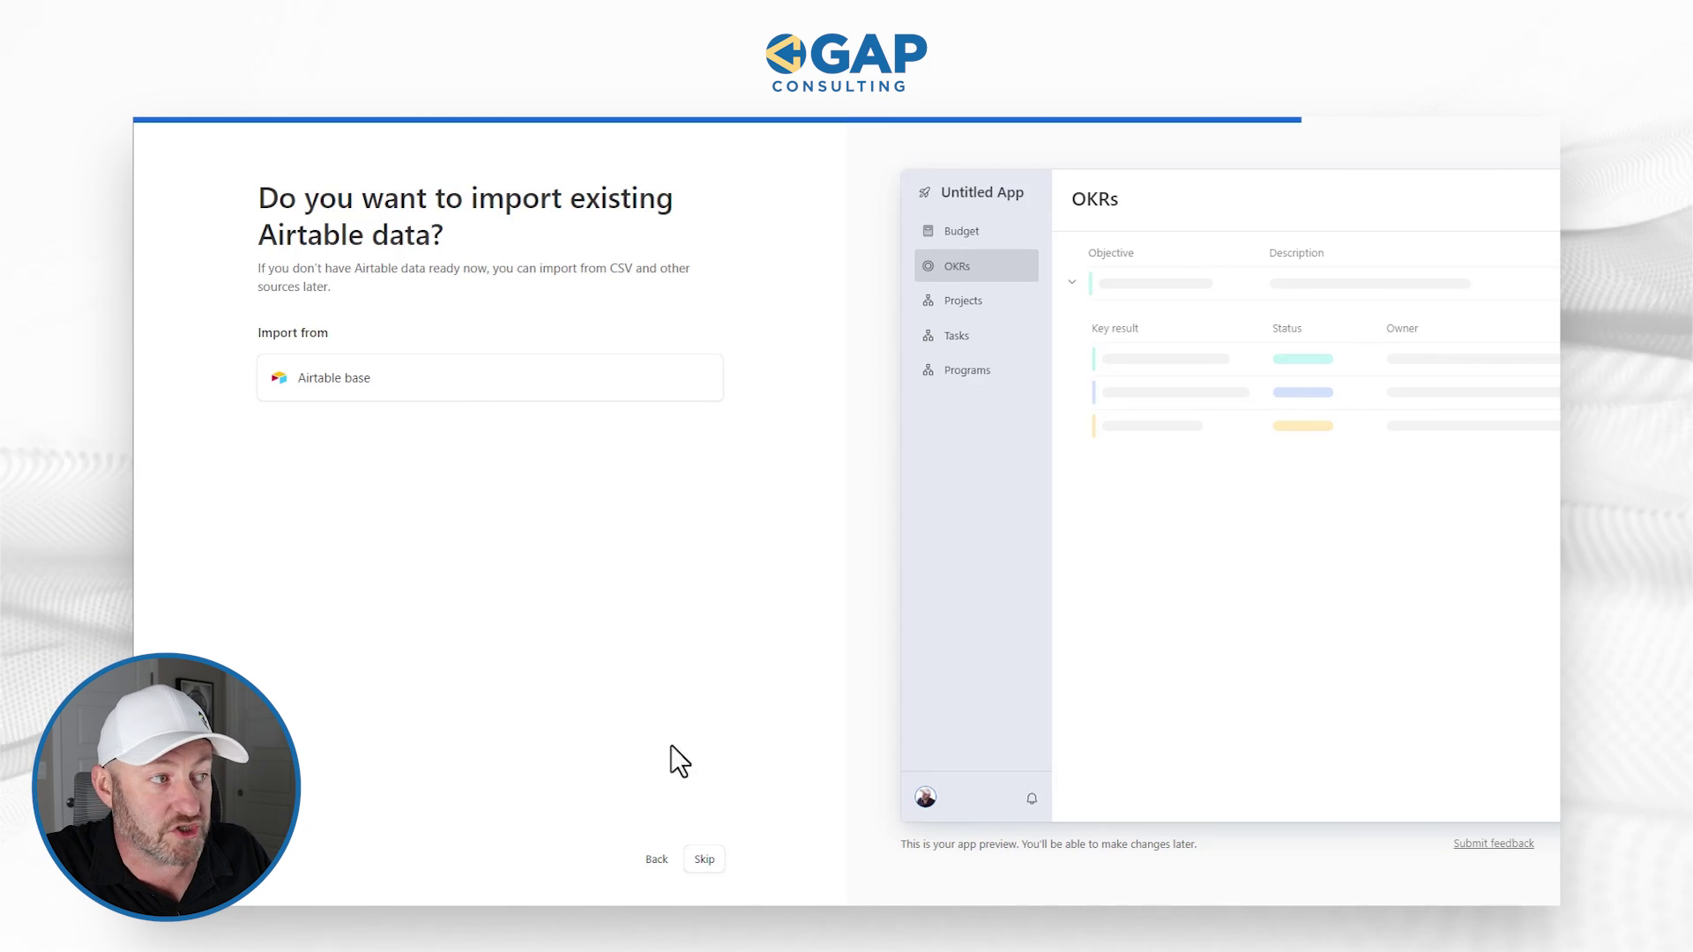
left_click(705, 860)
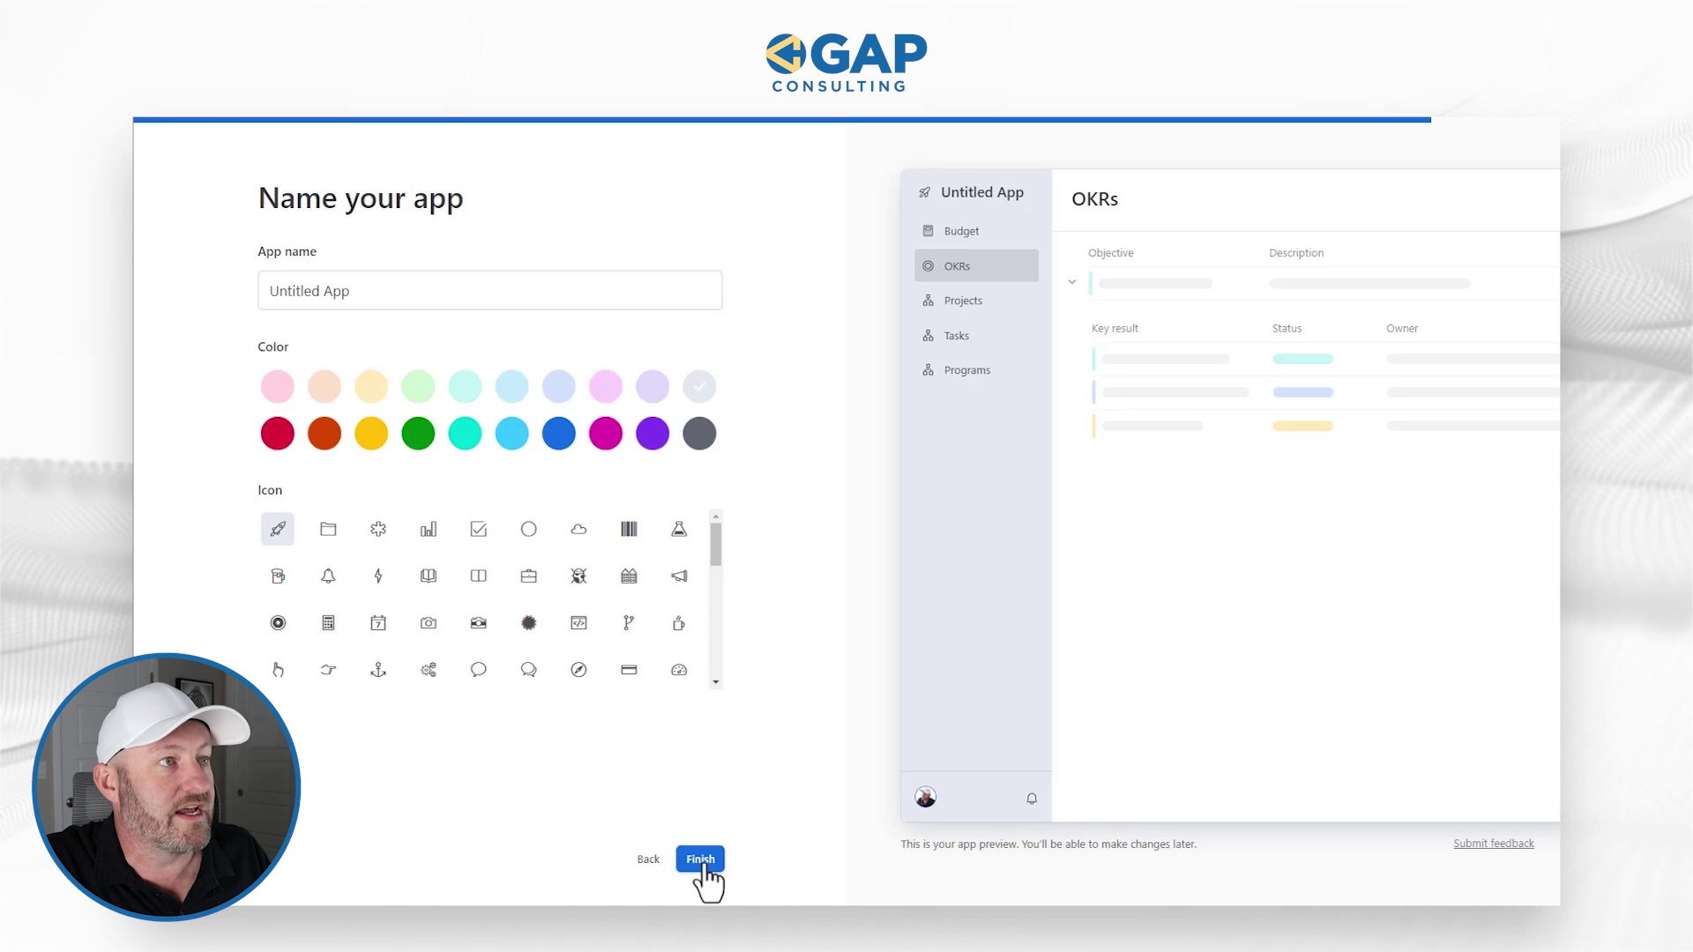
- Name the app "Project Mgmt Example from App Builder"
left_click(425, 282)
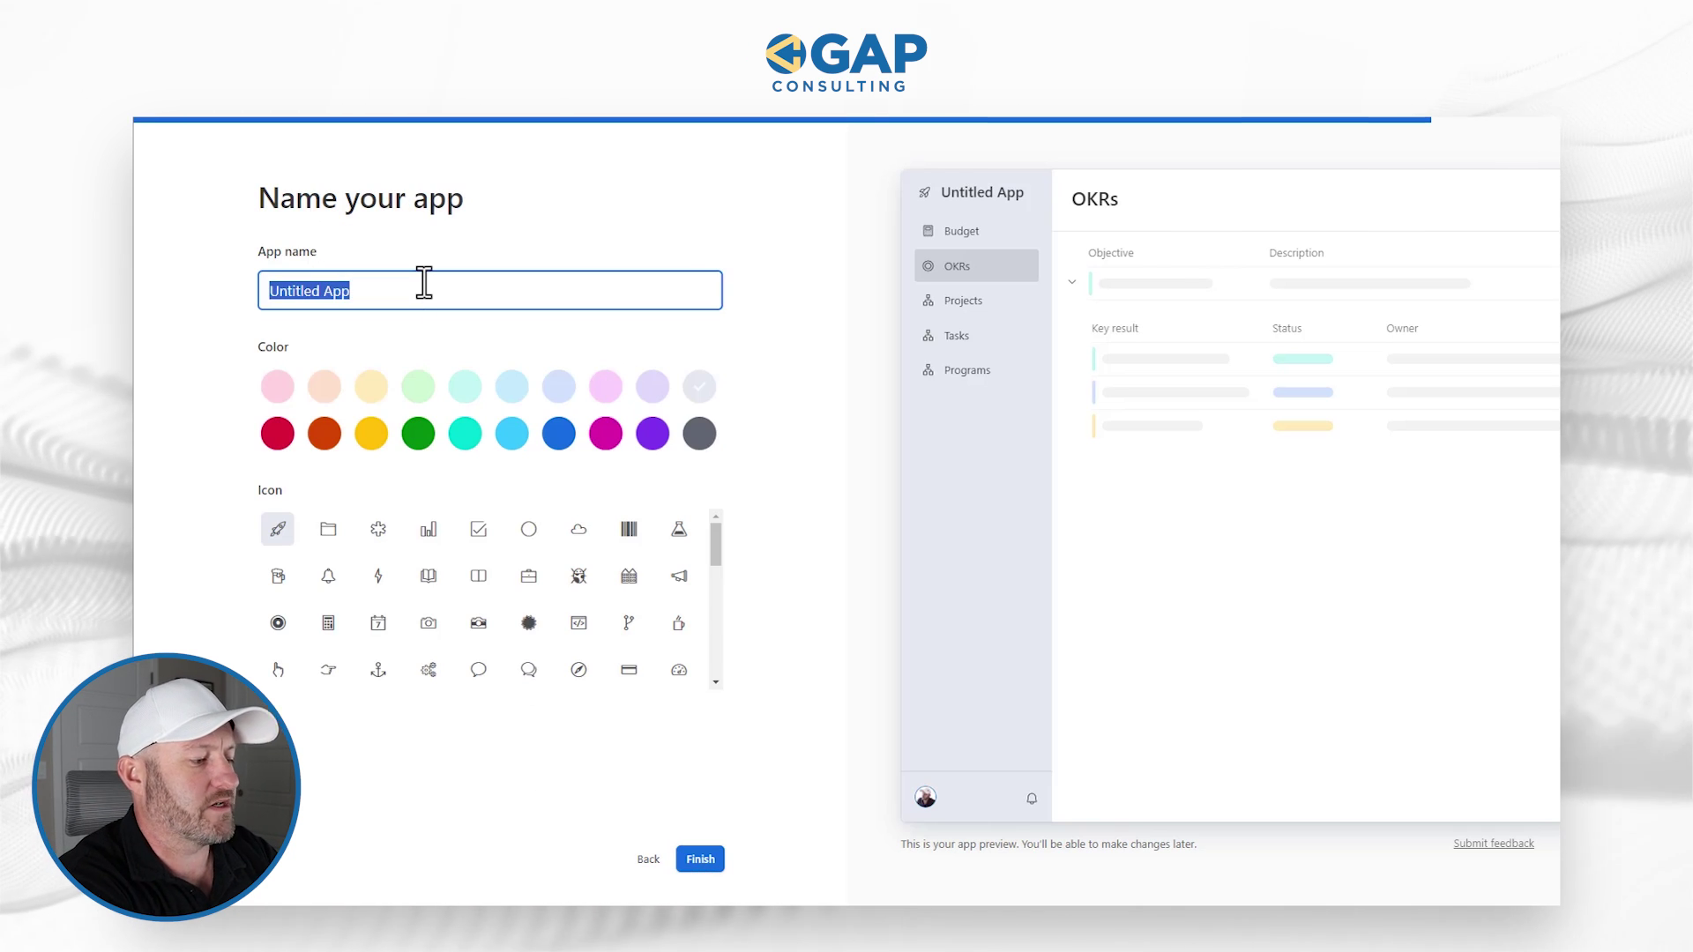
type("Por")
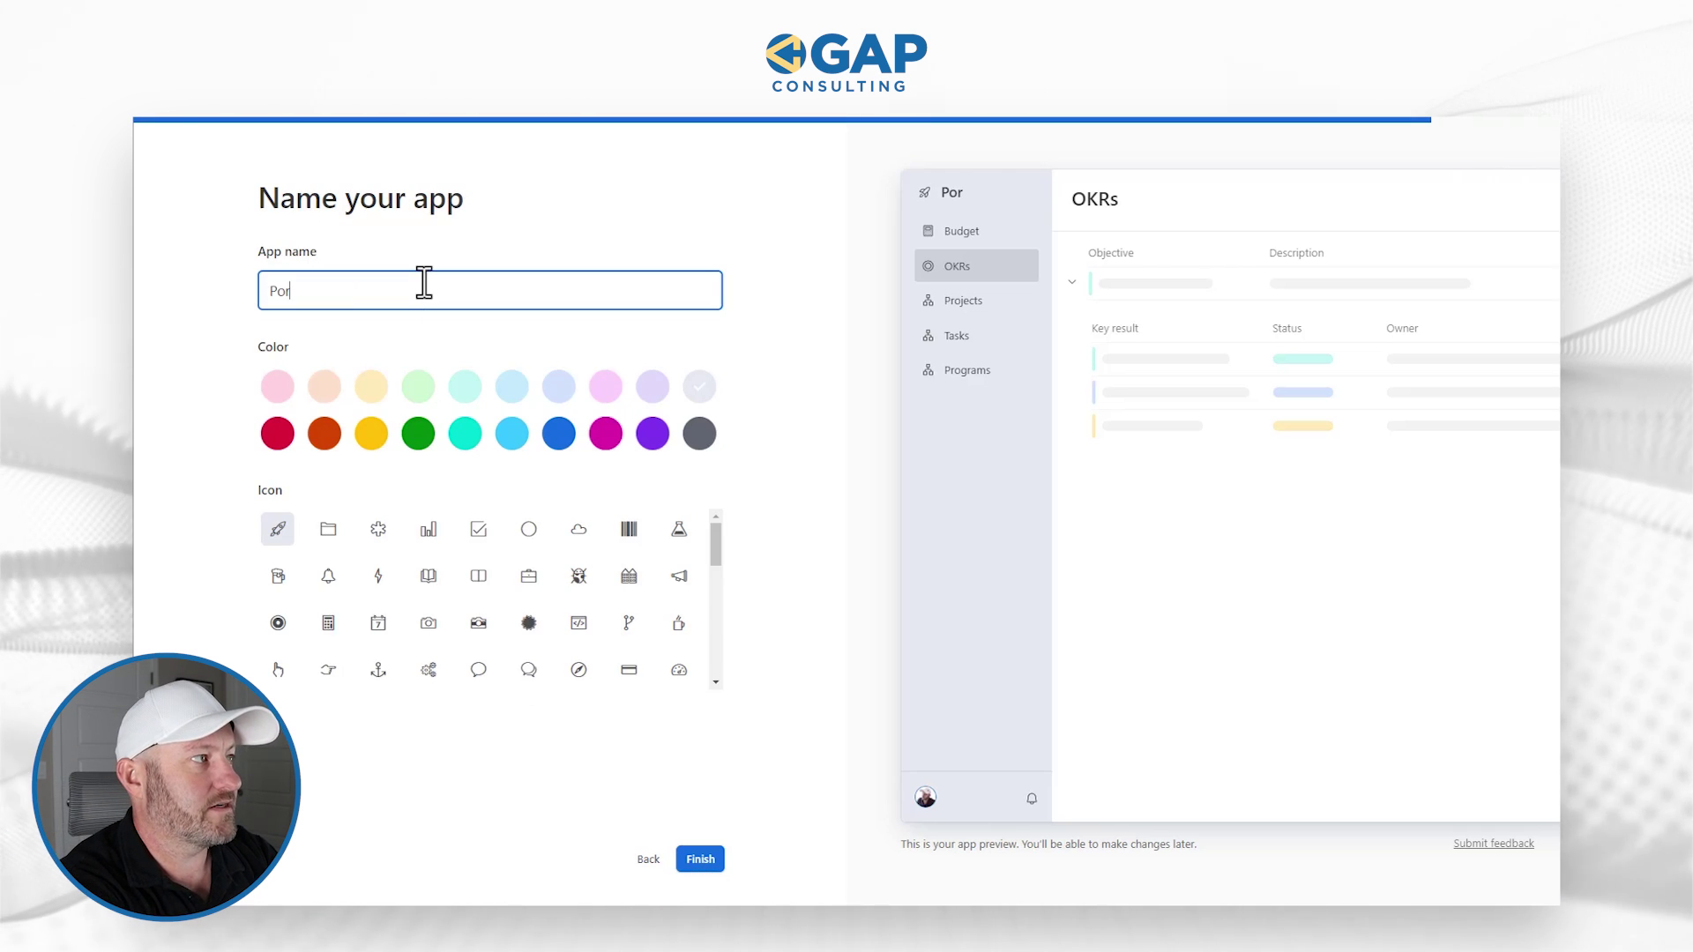
type("ject Mgm")
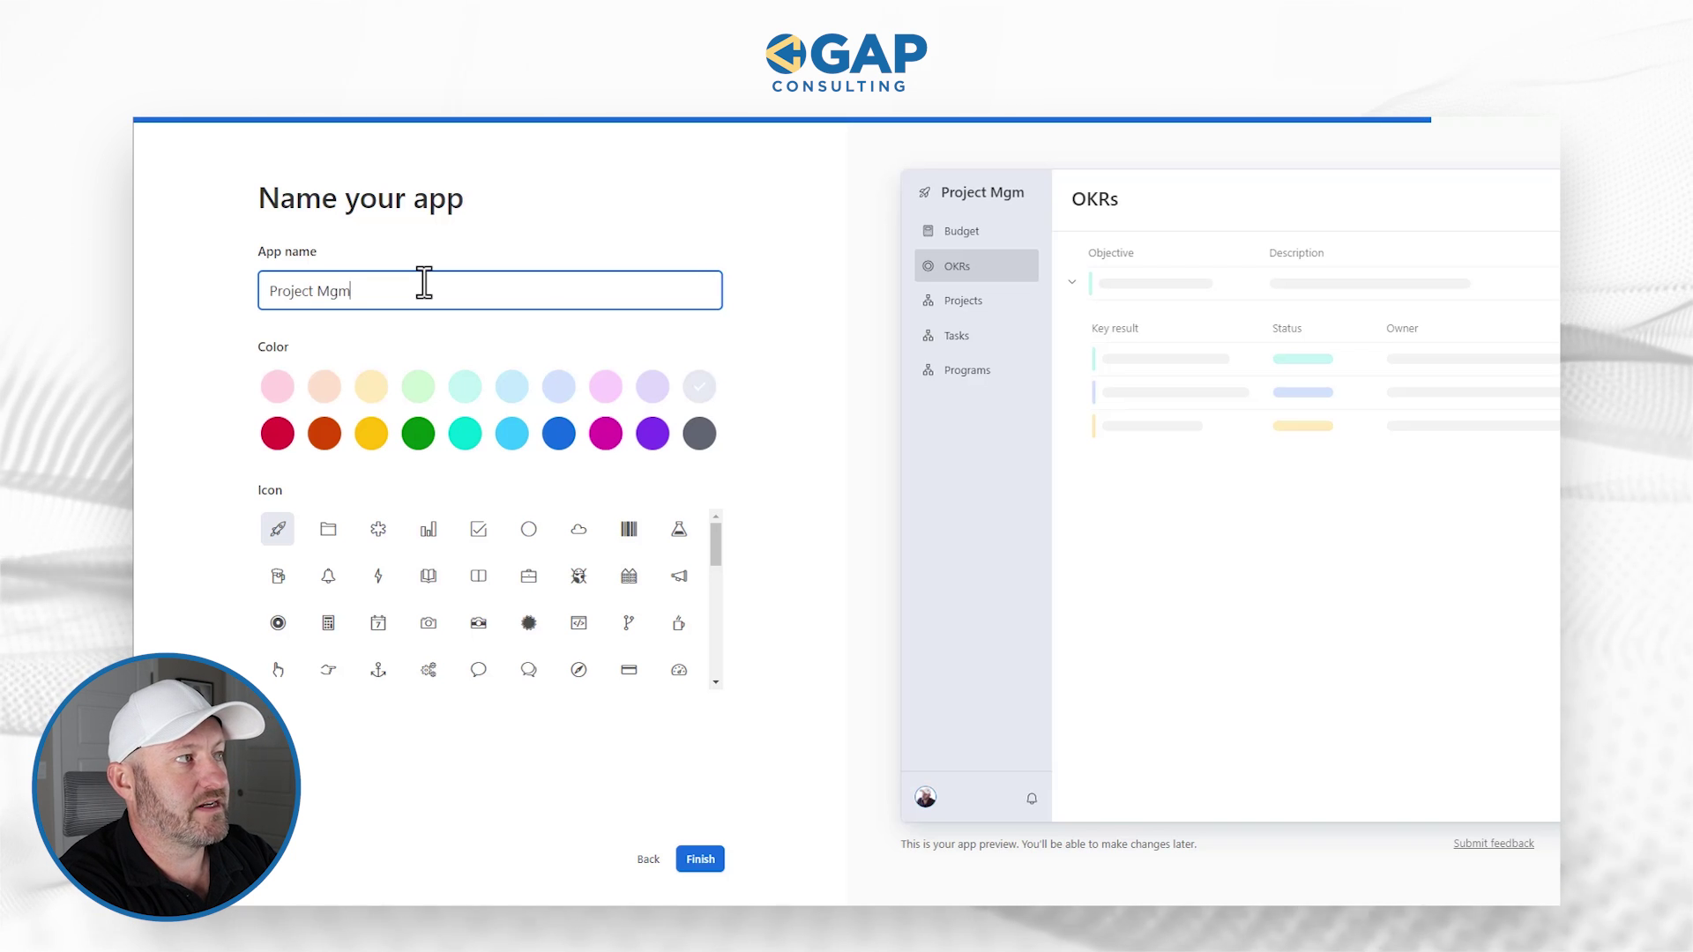
type("t Example from ")
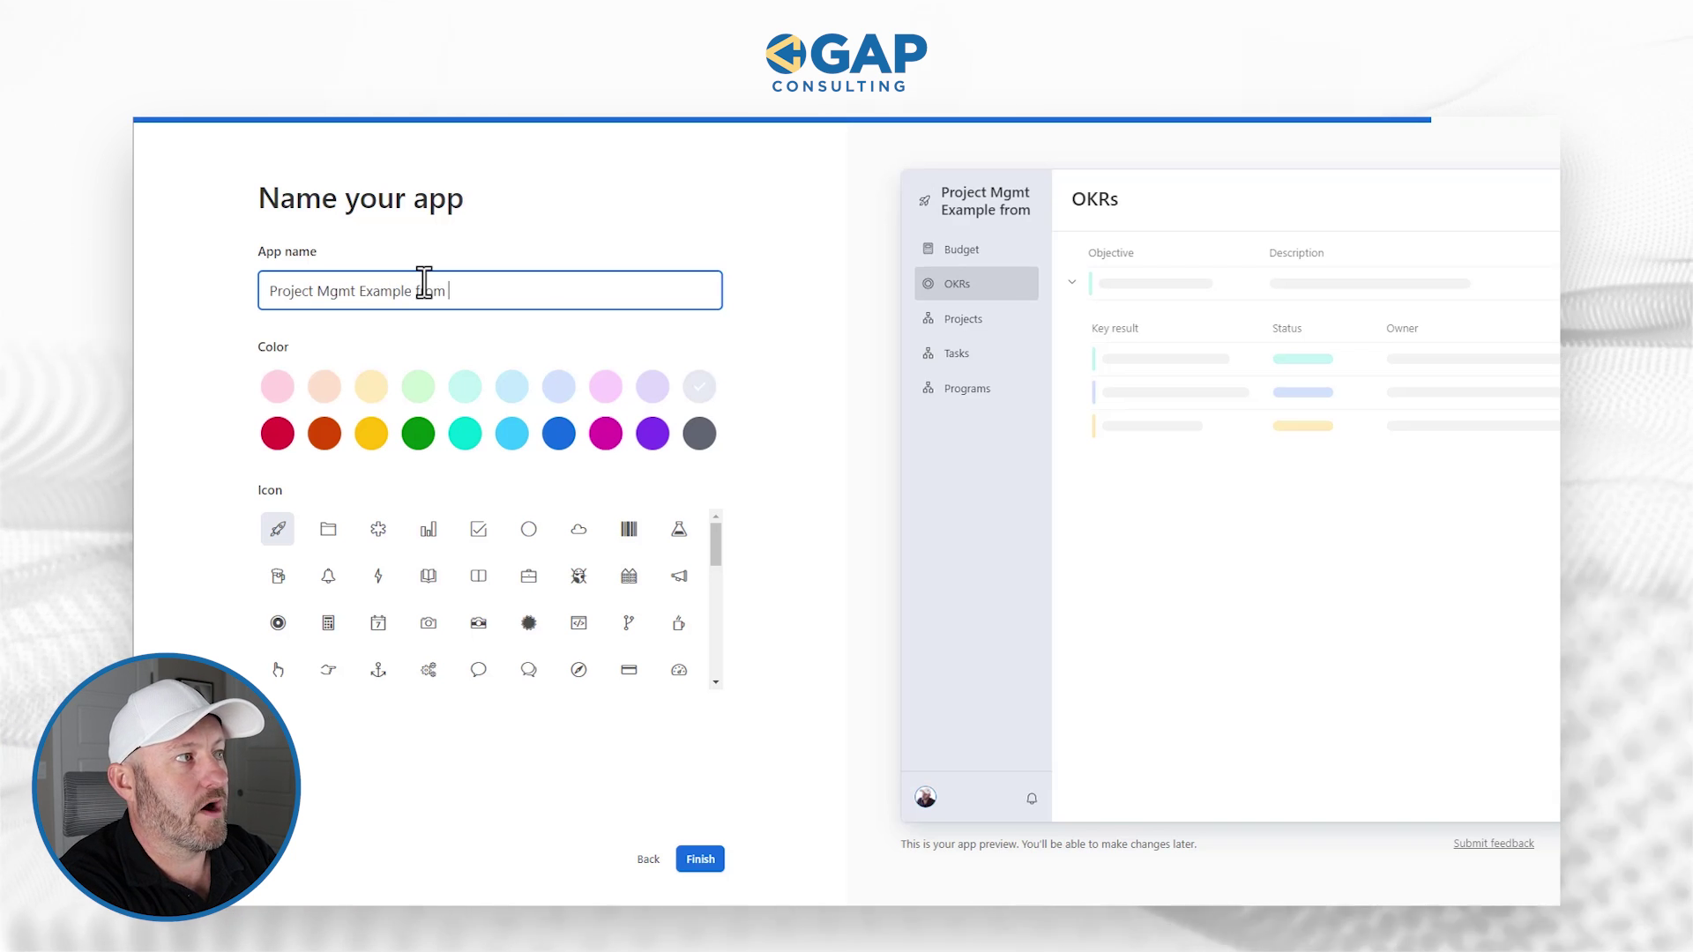
type("App Builder")
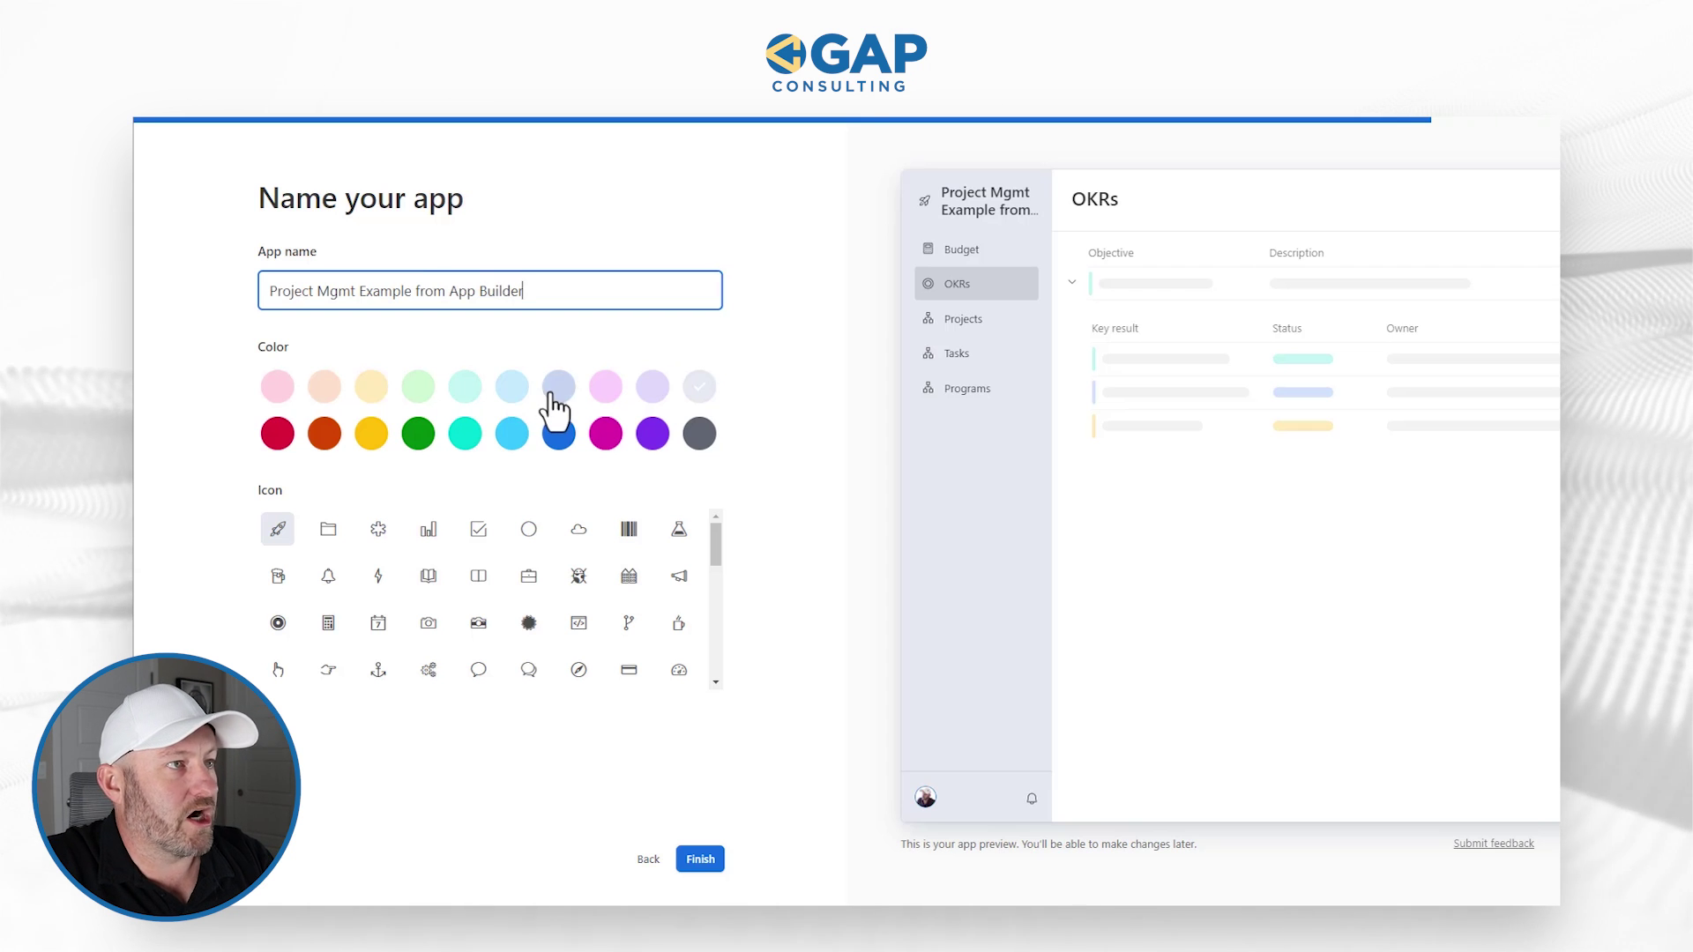
- Give the app the light purple color and finish building it
left_click(553, 395)
left_click(656, 428)
left_click(646, 393)
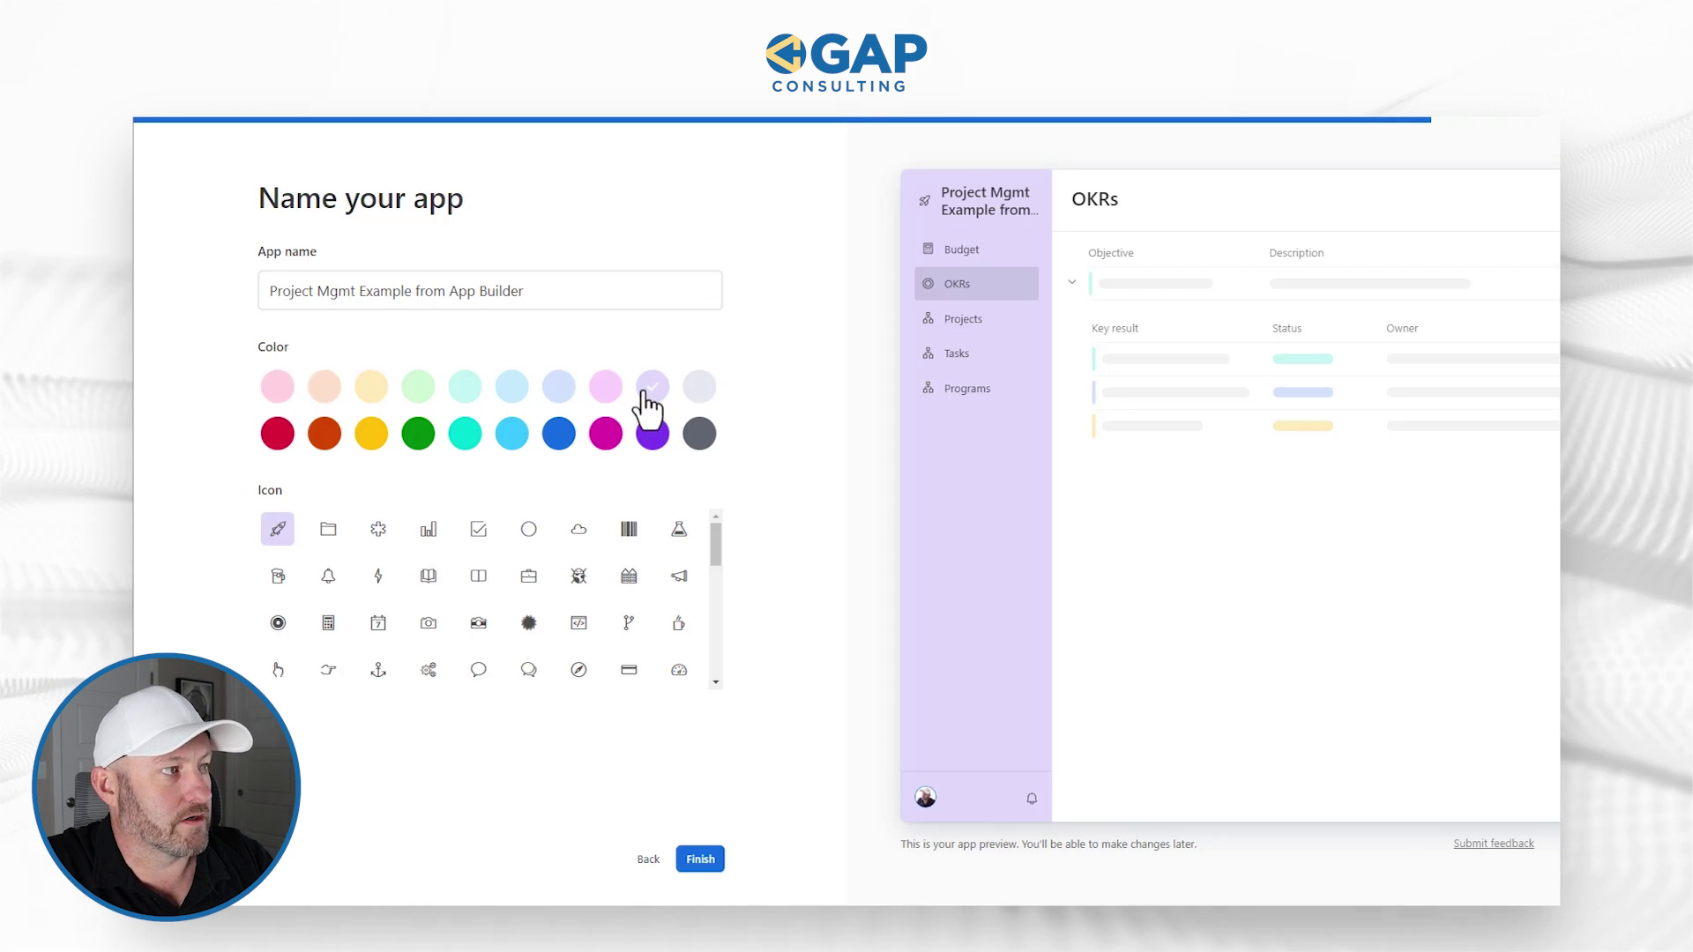
left_click(699, 860)
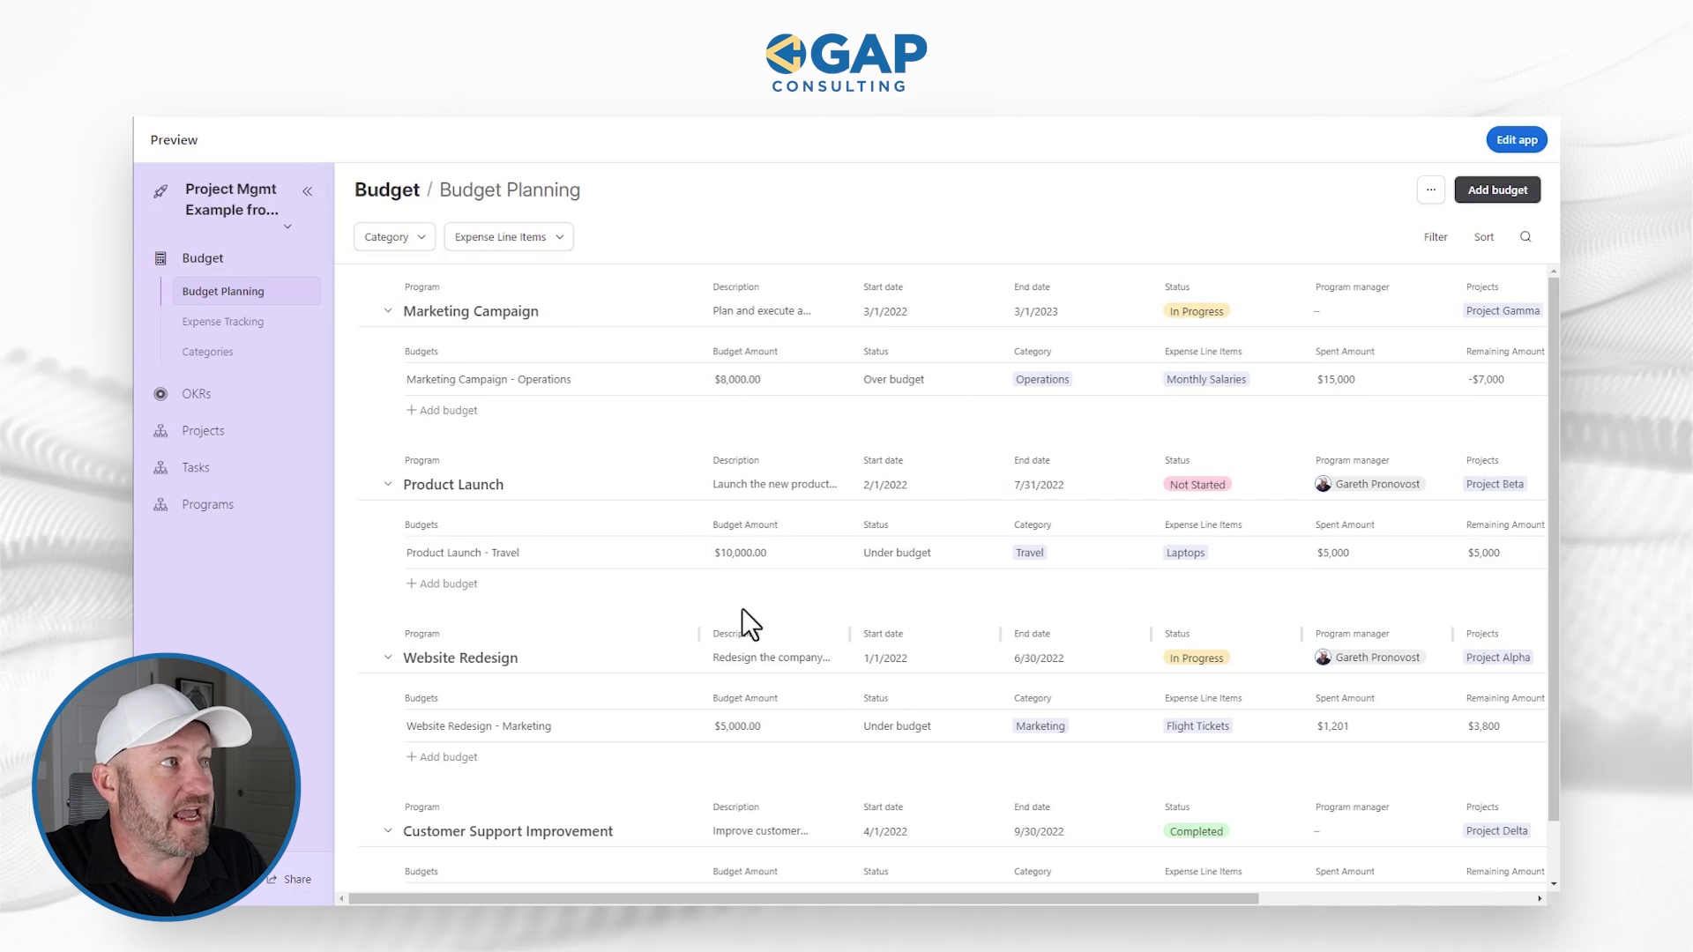
- Open the new app's underlying data and bring up the available options for the Budgets table
left_click(252, 213)
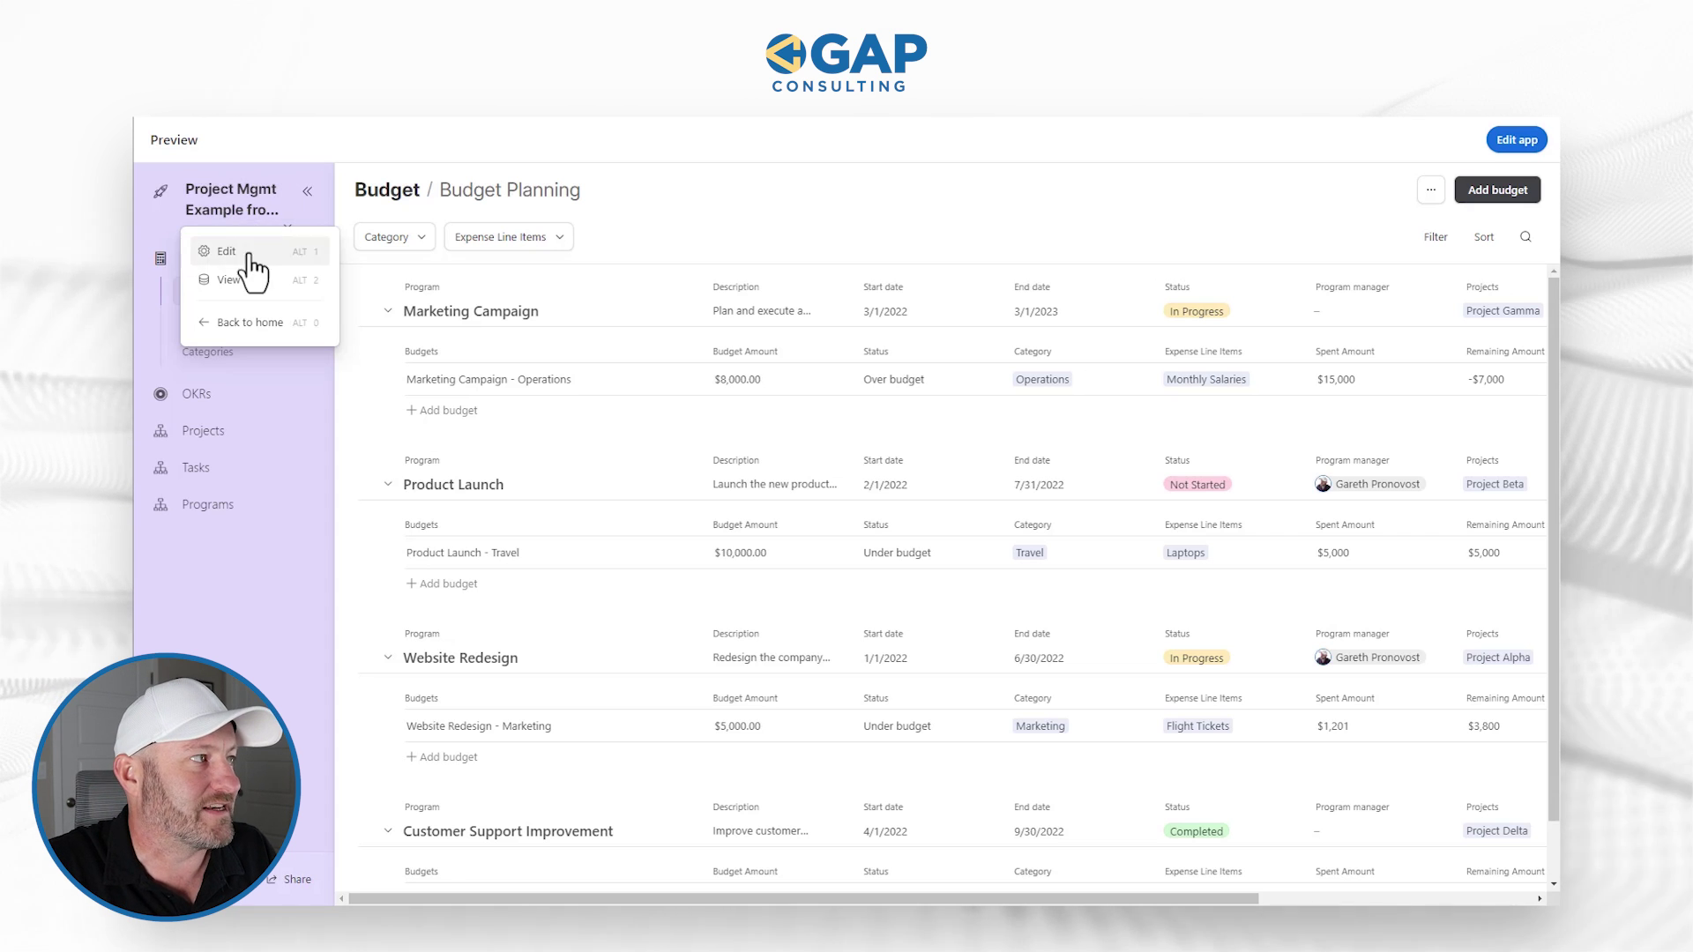
right_click(250, 282)
left_click(278, 305)
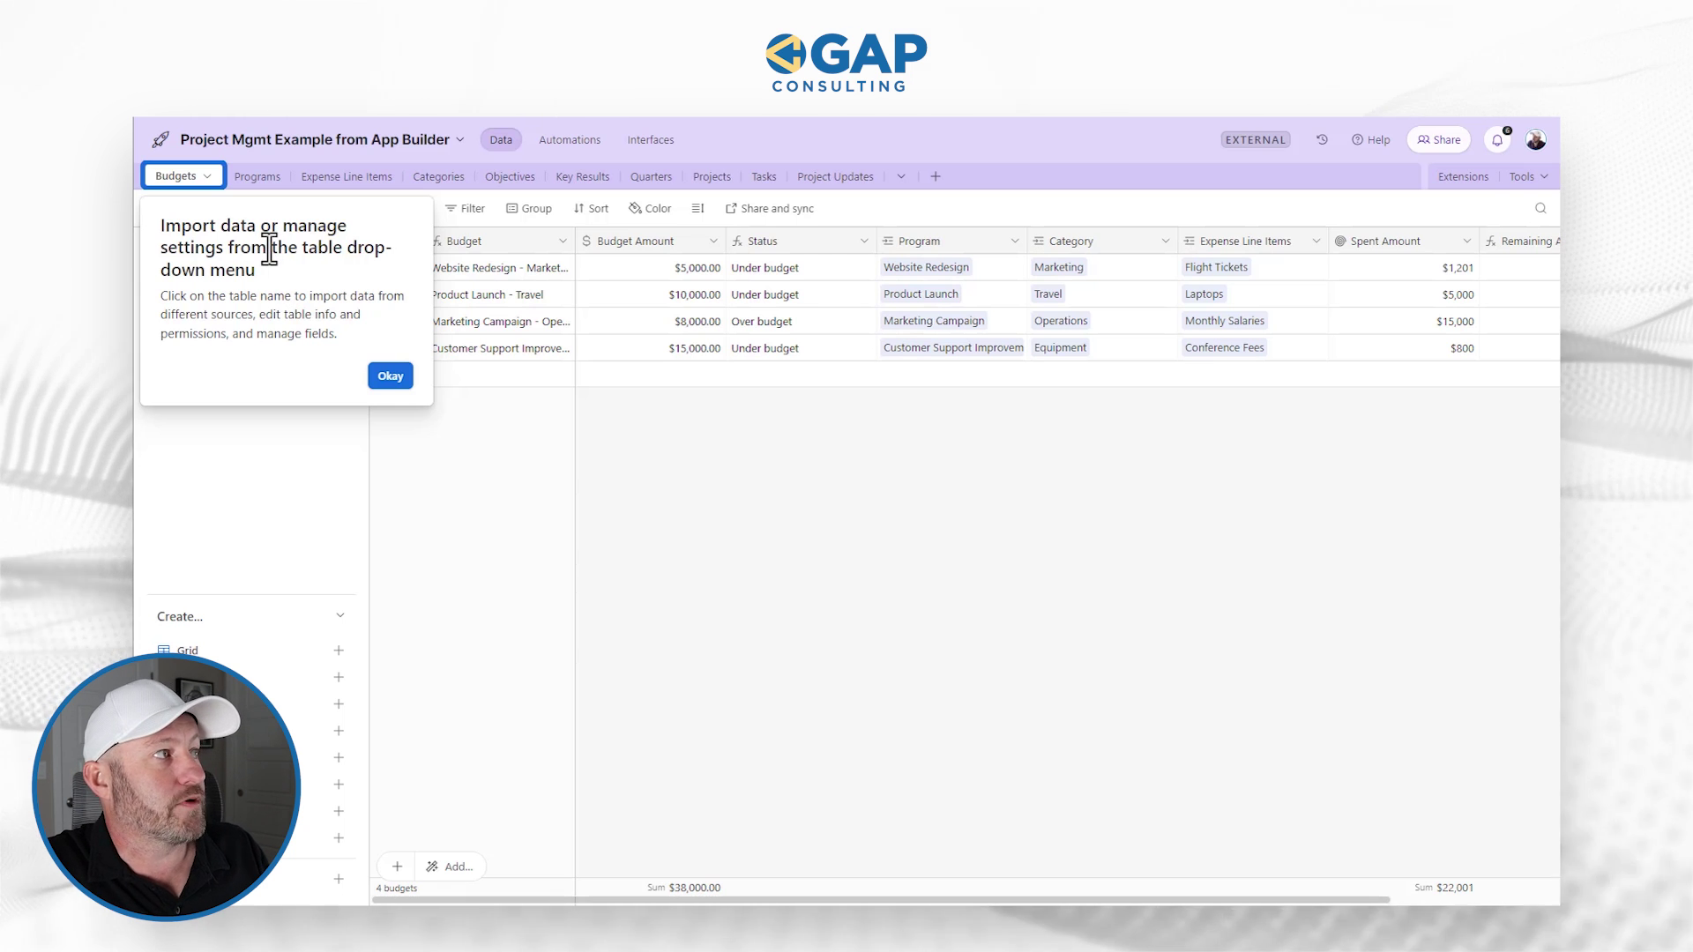
left_click(208, 176)
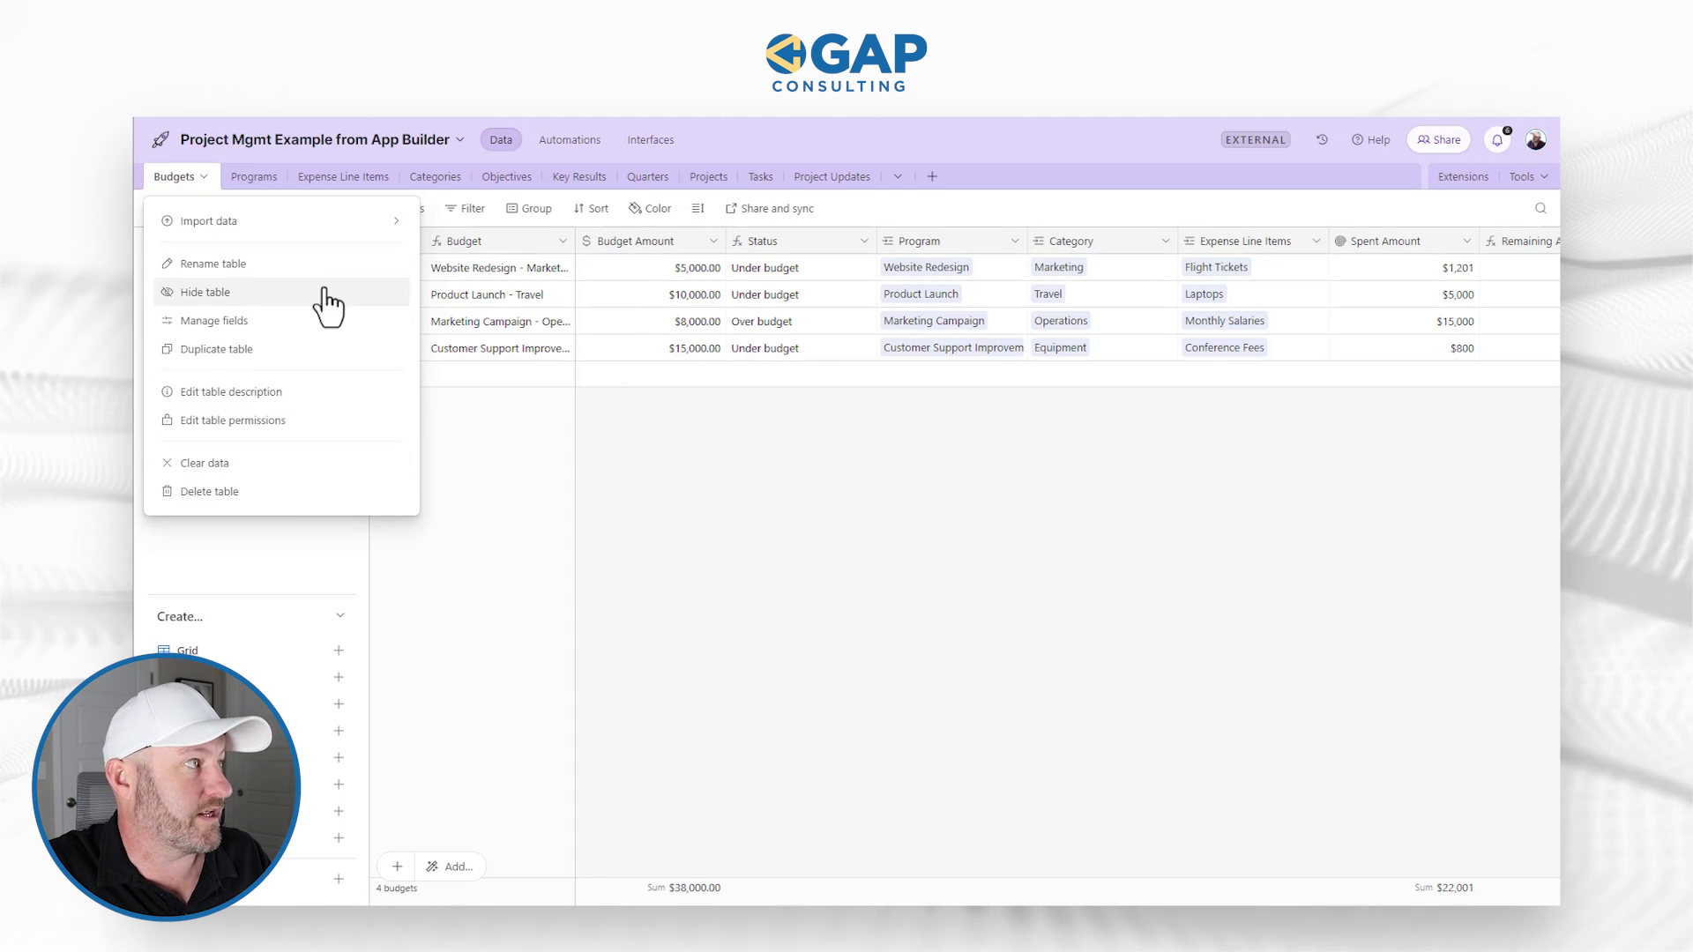
- Dismiss the Budgets table options and review the Programs table's fields through to the linked Projects, Tasks and Budgets
left_click(627, 437)
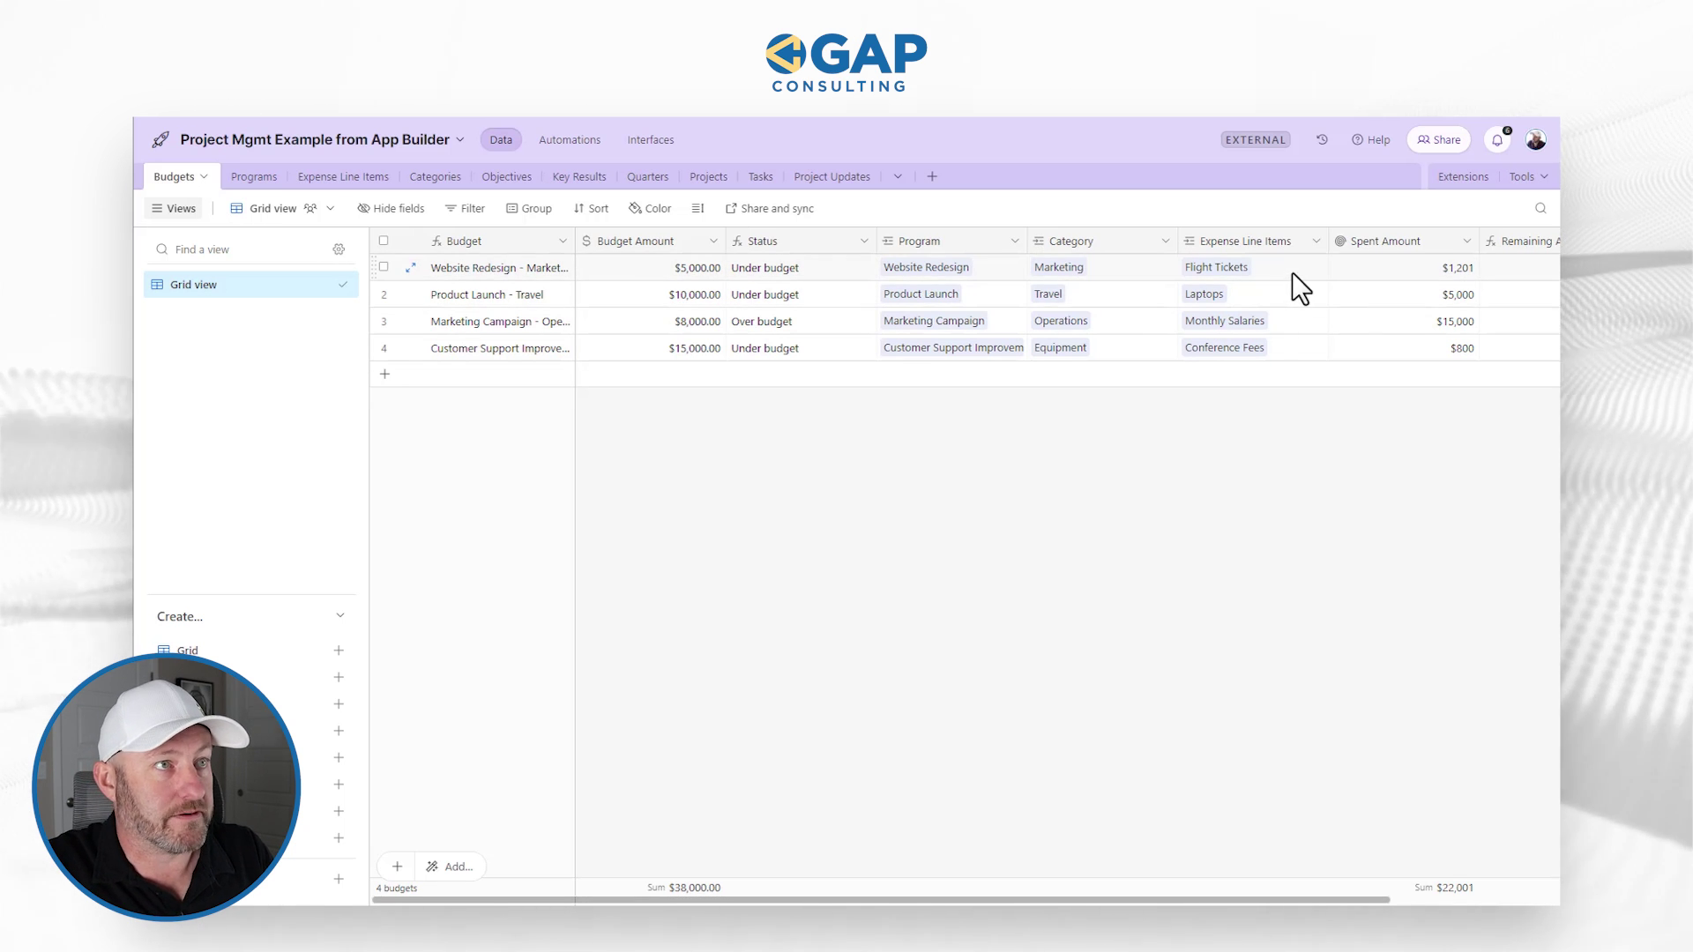
left_click(249, 181)
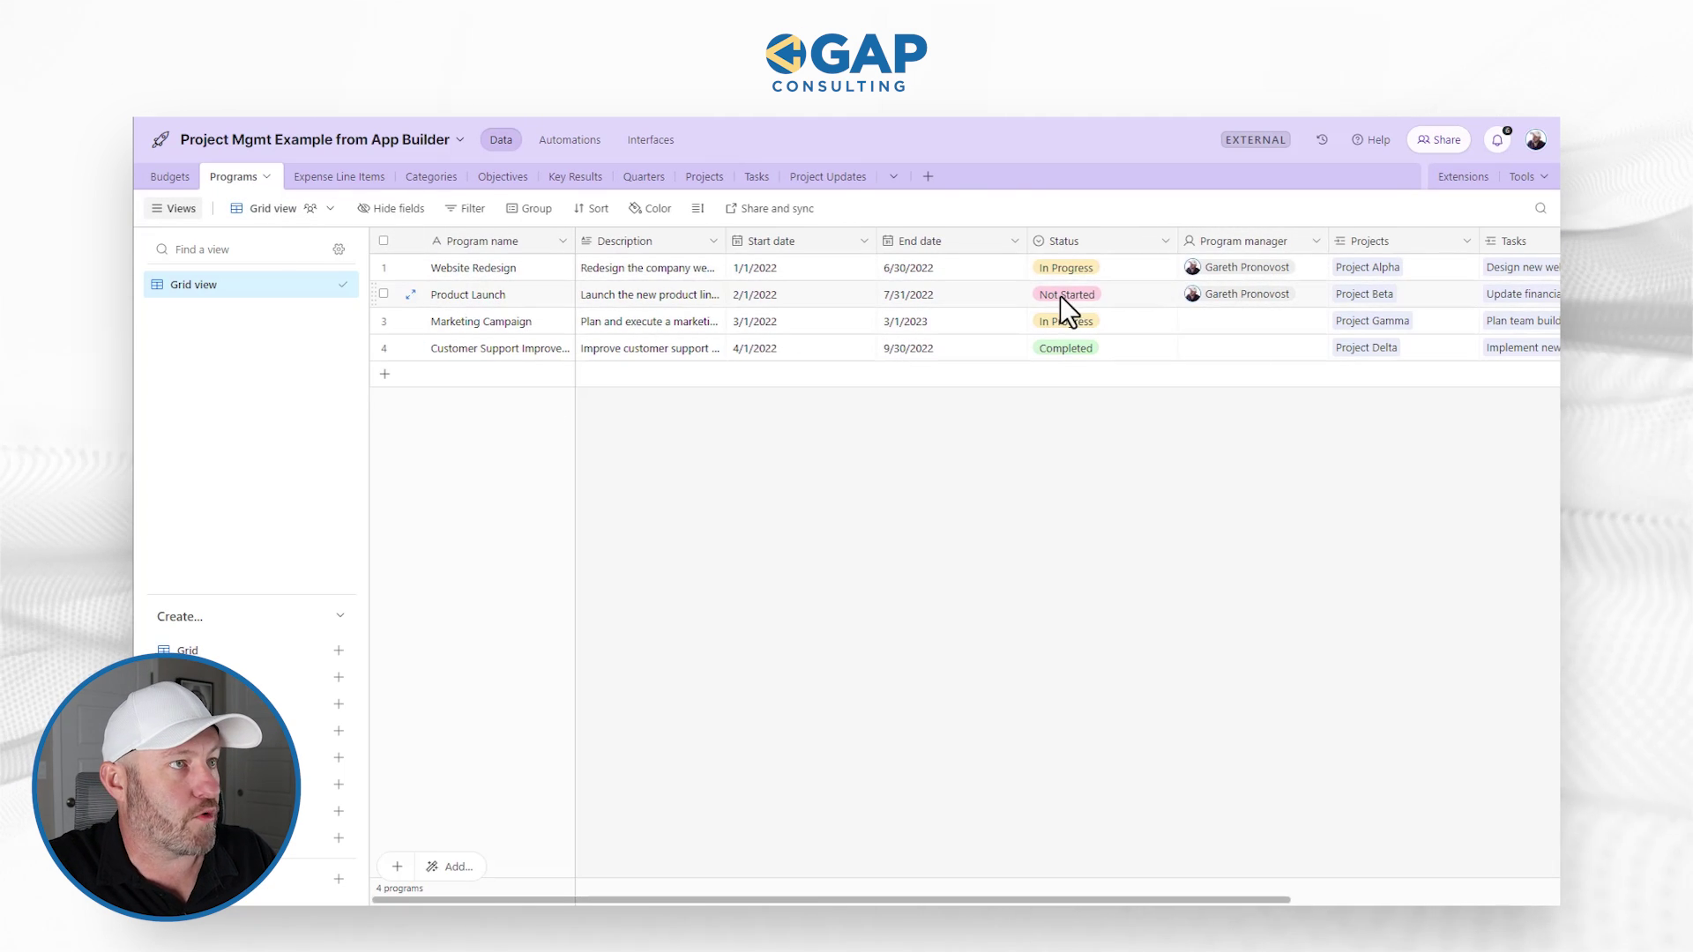
scroll(977, 295, "right", 3)
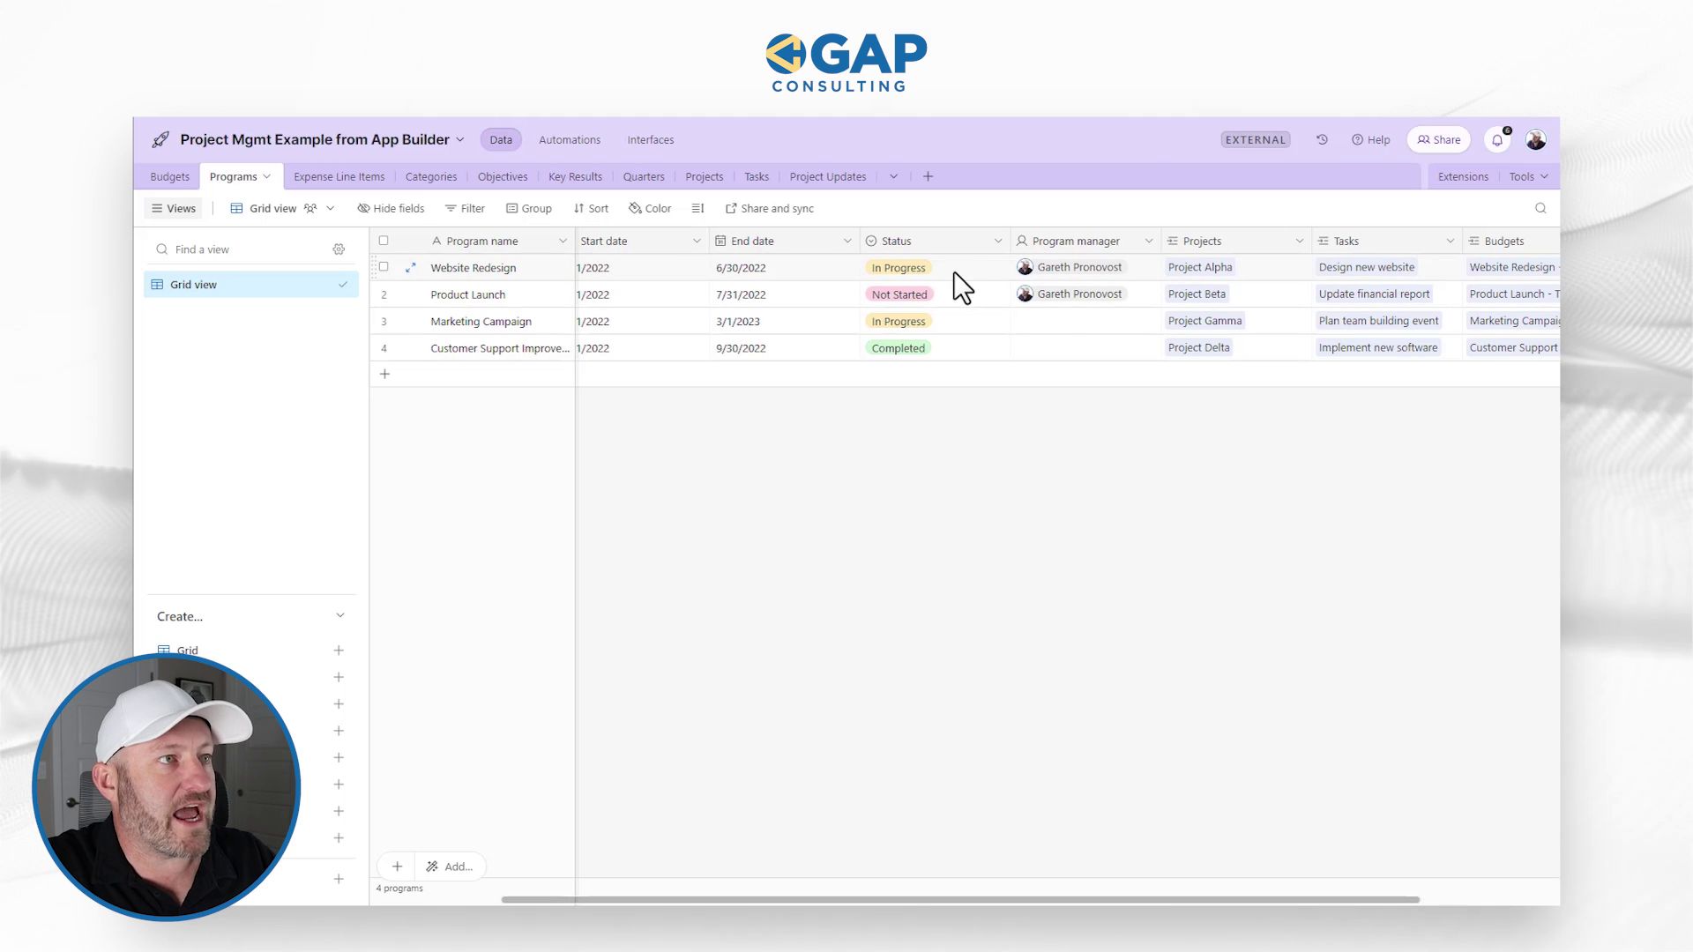
scroll(954, 272, "right", 2)
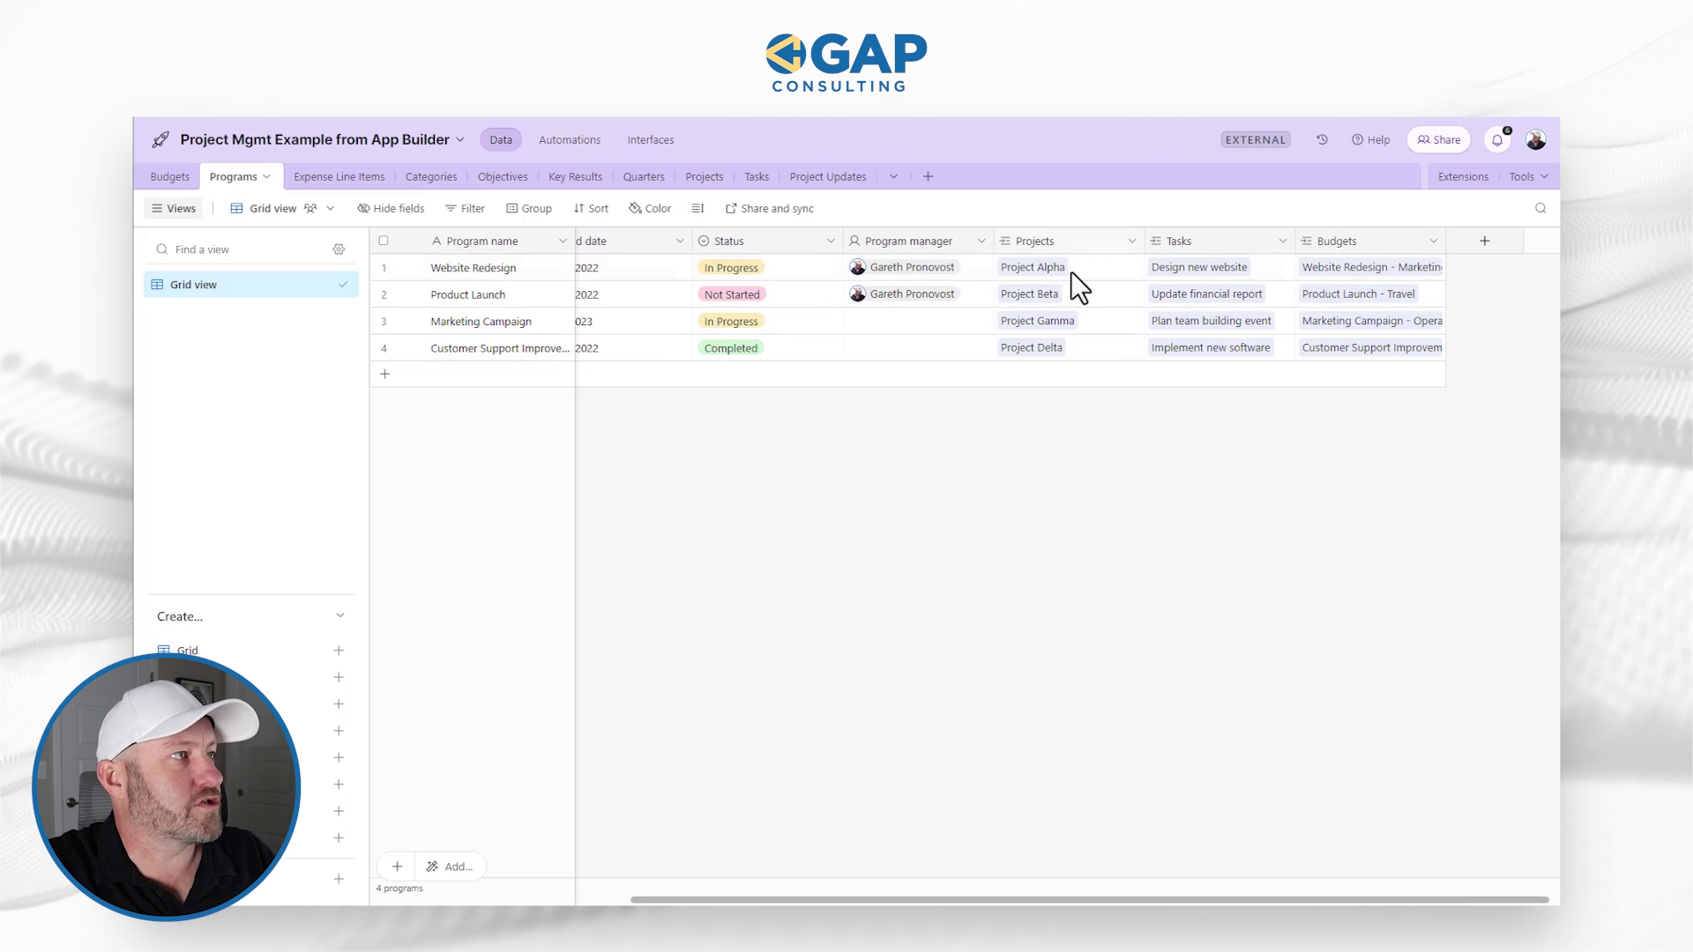
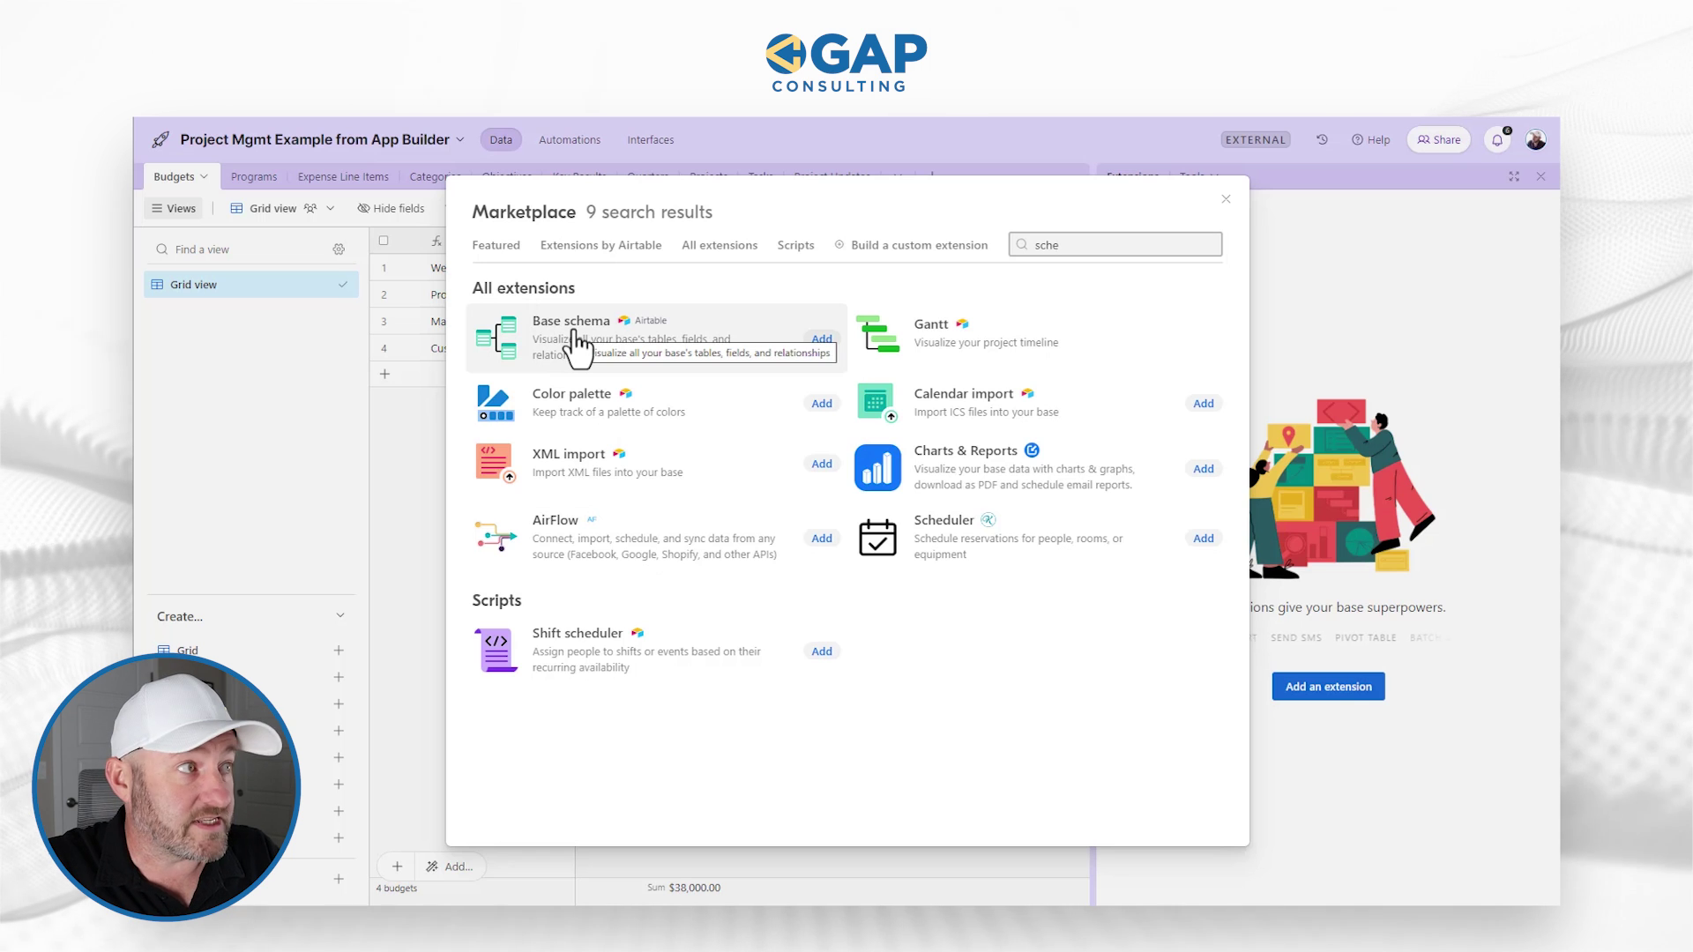
- Add the Base schema extension and move the Objectives, Tasks and Budgets tables out to the diagram's outer edges
left_click(1137, 255)
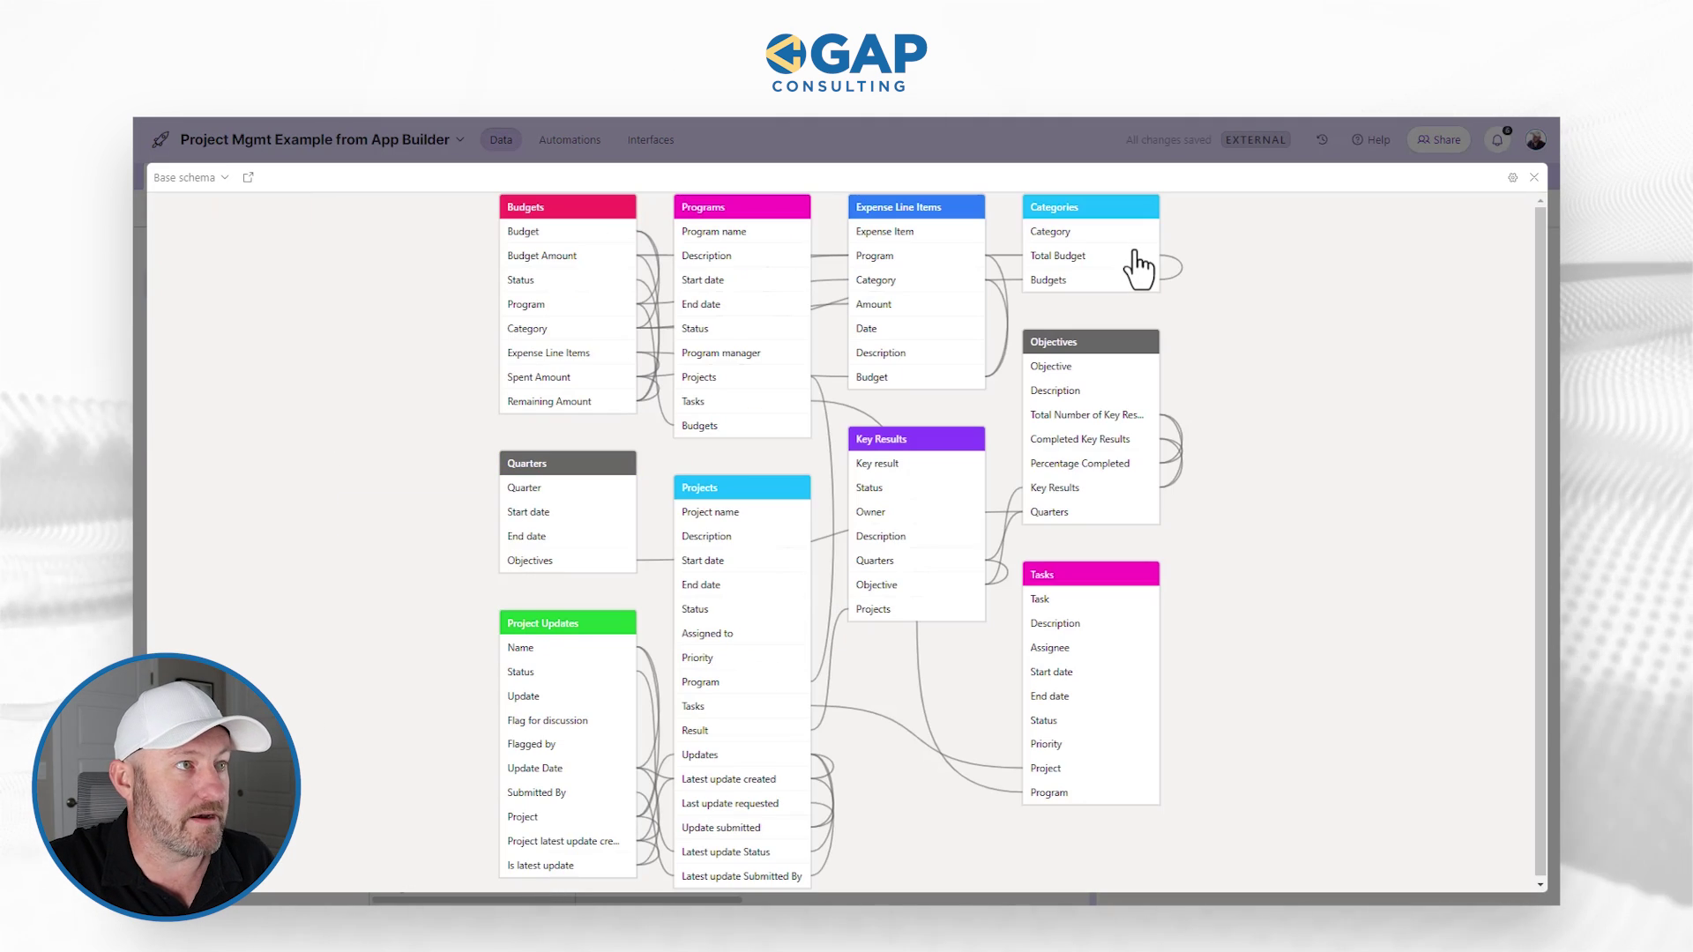
left_click_drag(1109, 342, 1399, 298)
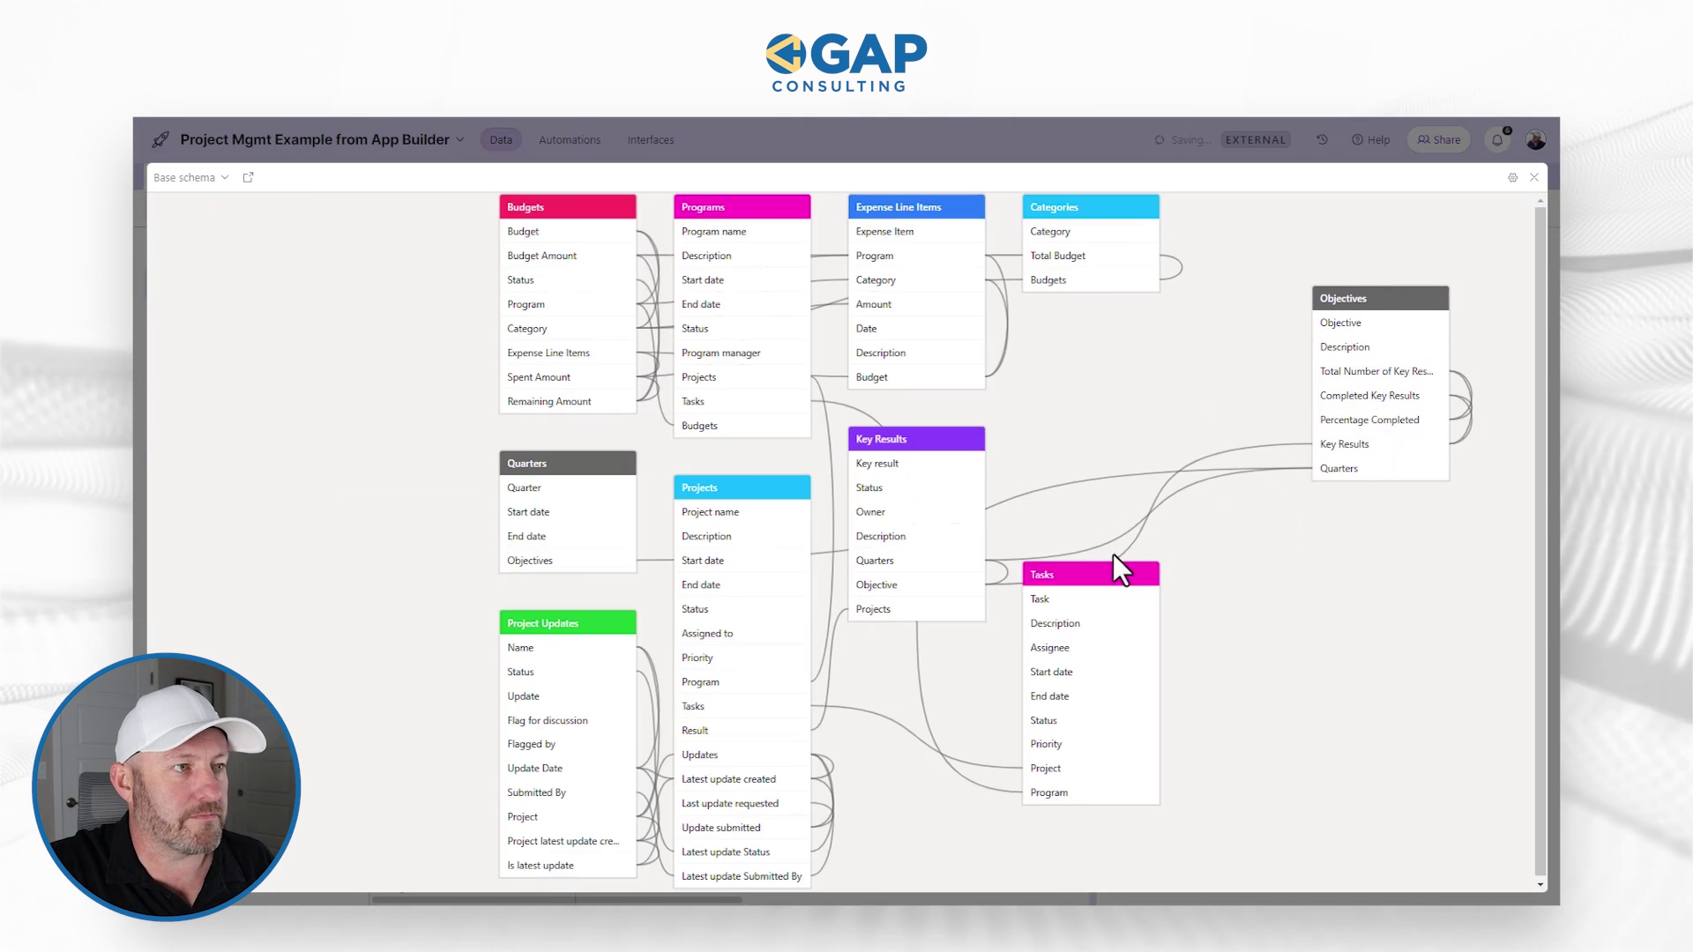
left_click_drag(1103, 564, 1424, 603)
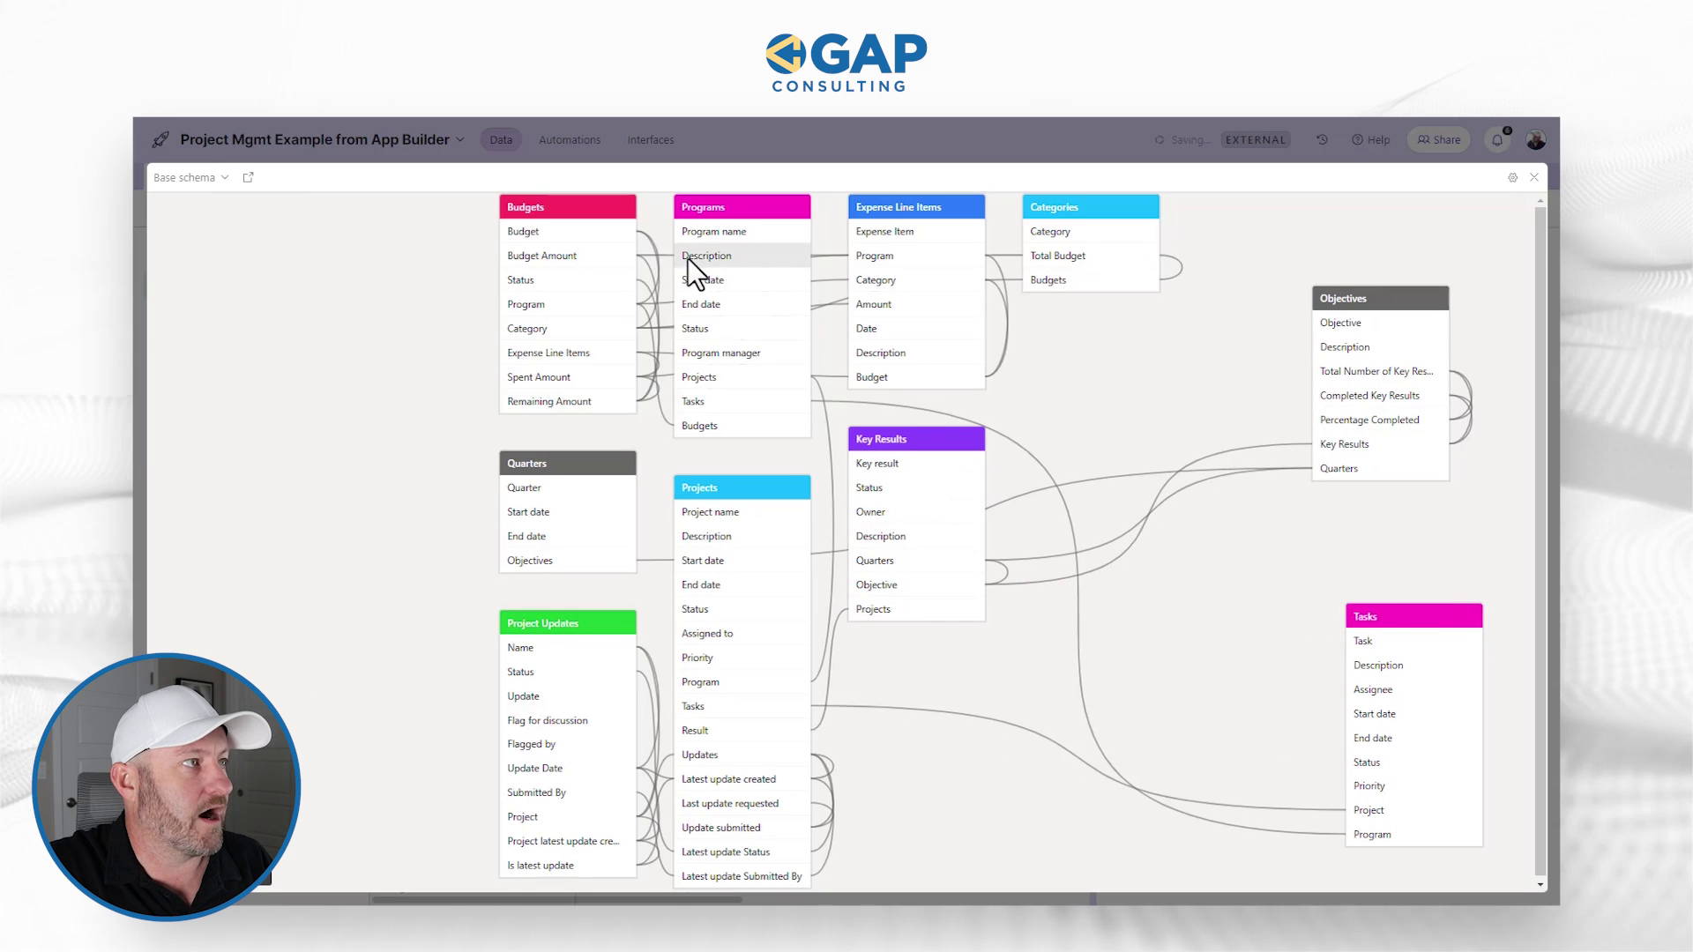
left_click_drag(531, 207, 216, 236)
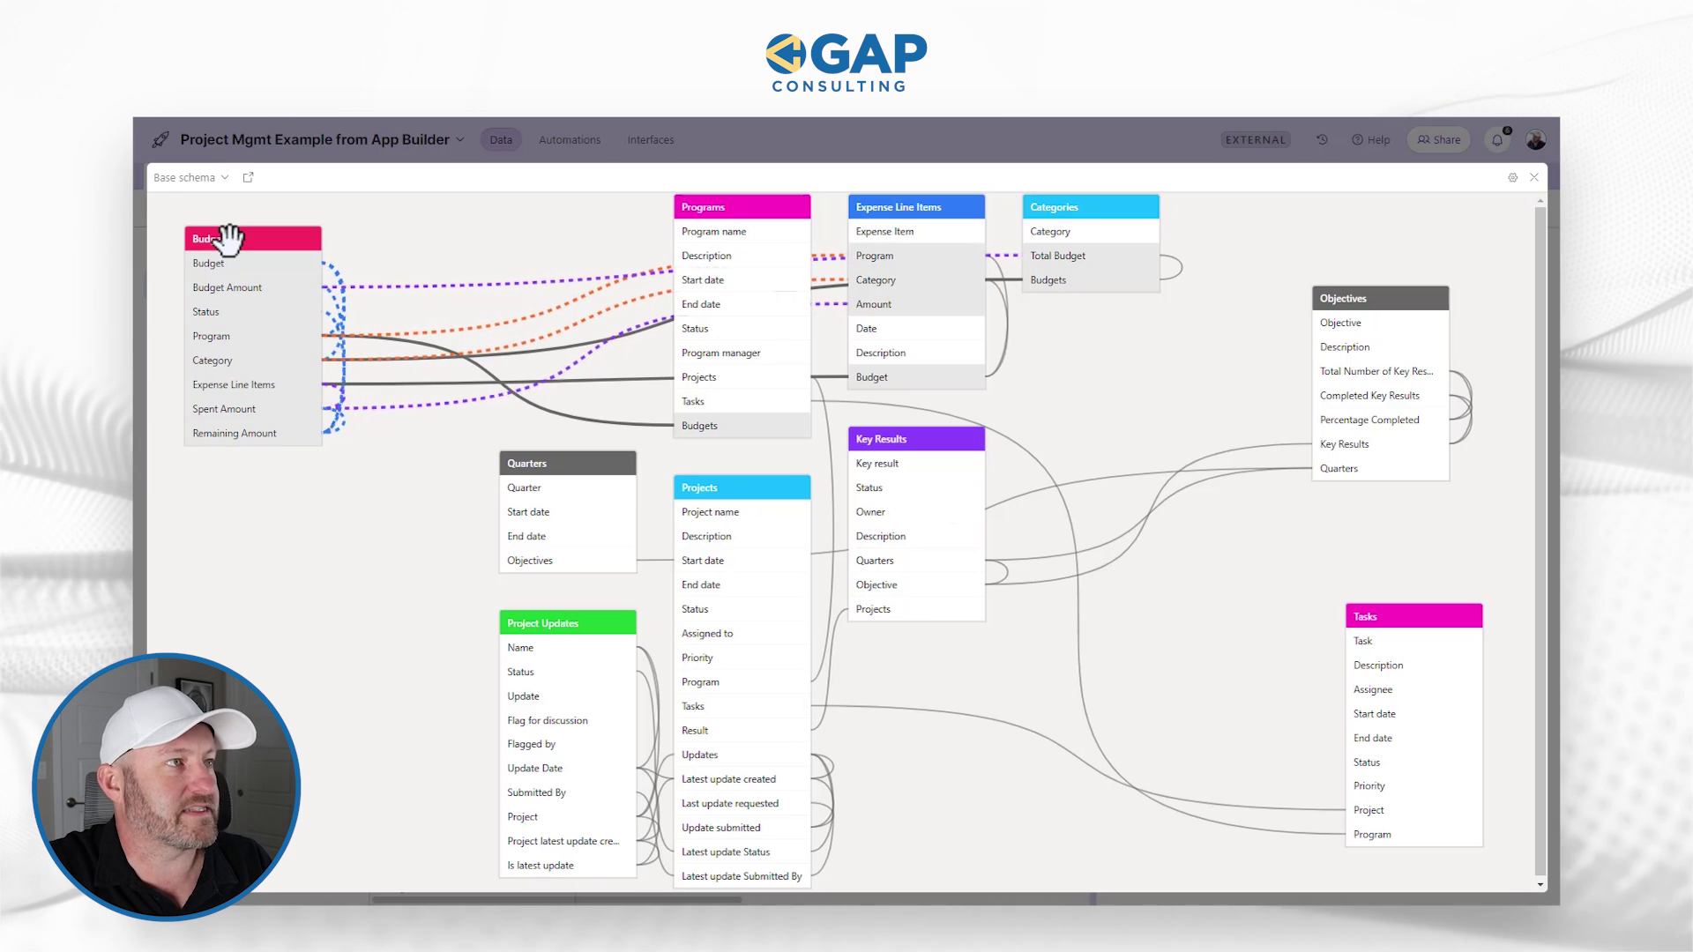
- Place the Programs table below Budgets in the schema, and shift Expense Line Items and Categories closer to Budgets
scroll(600, 397, "down", 3)
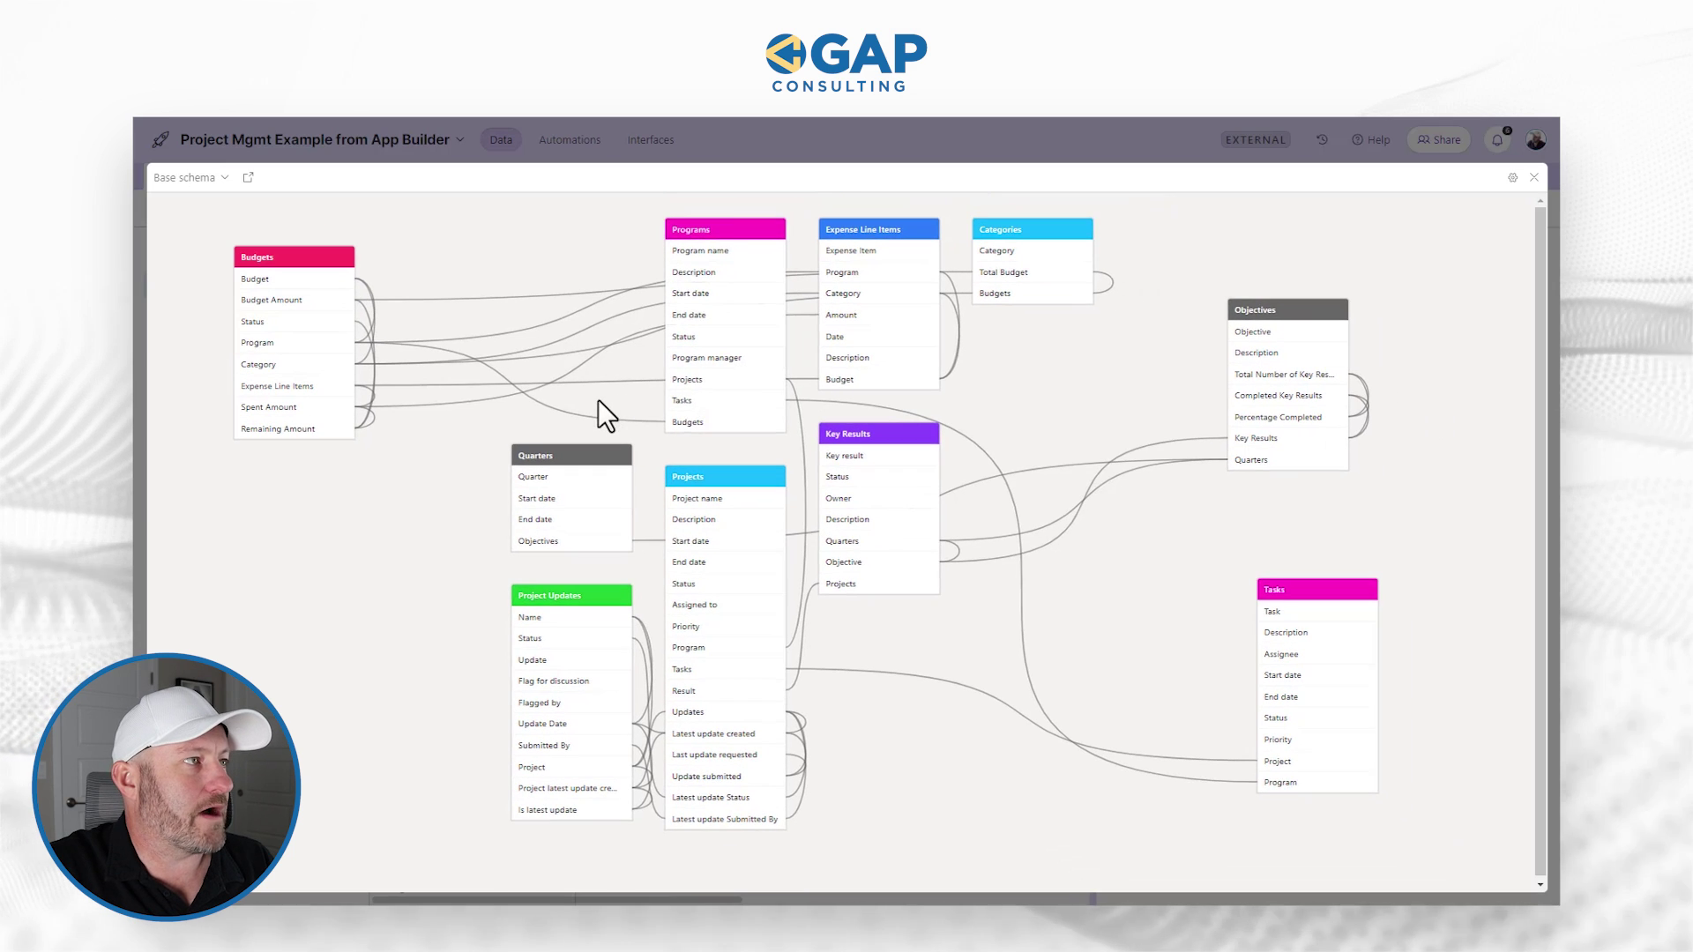
left_click_drag(719, 228, 300, 574)
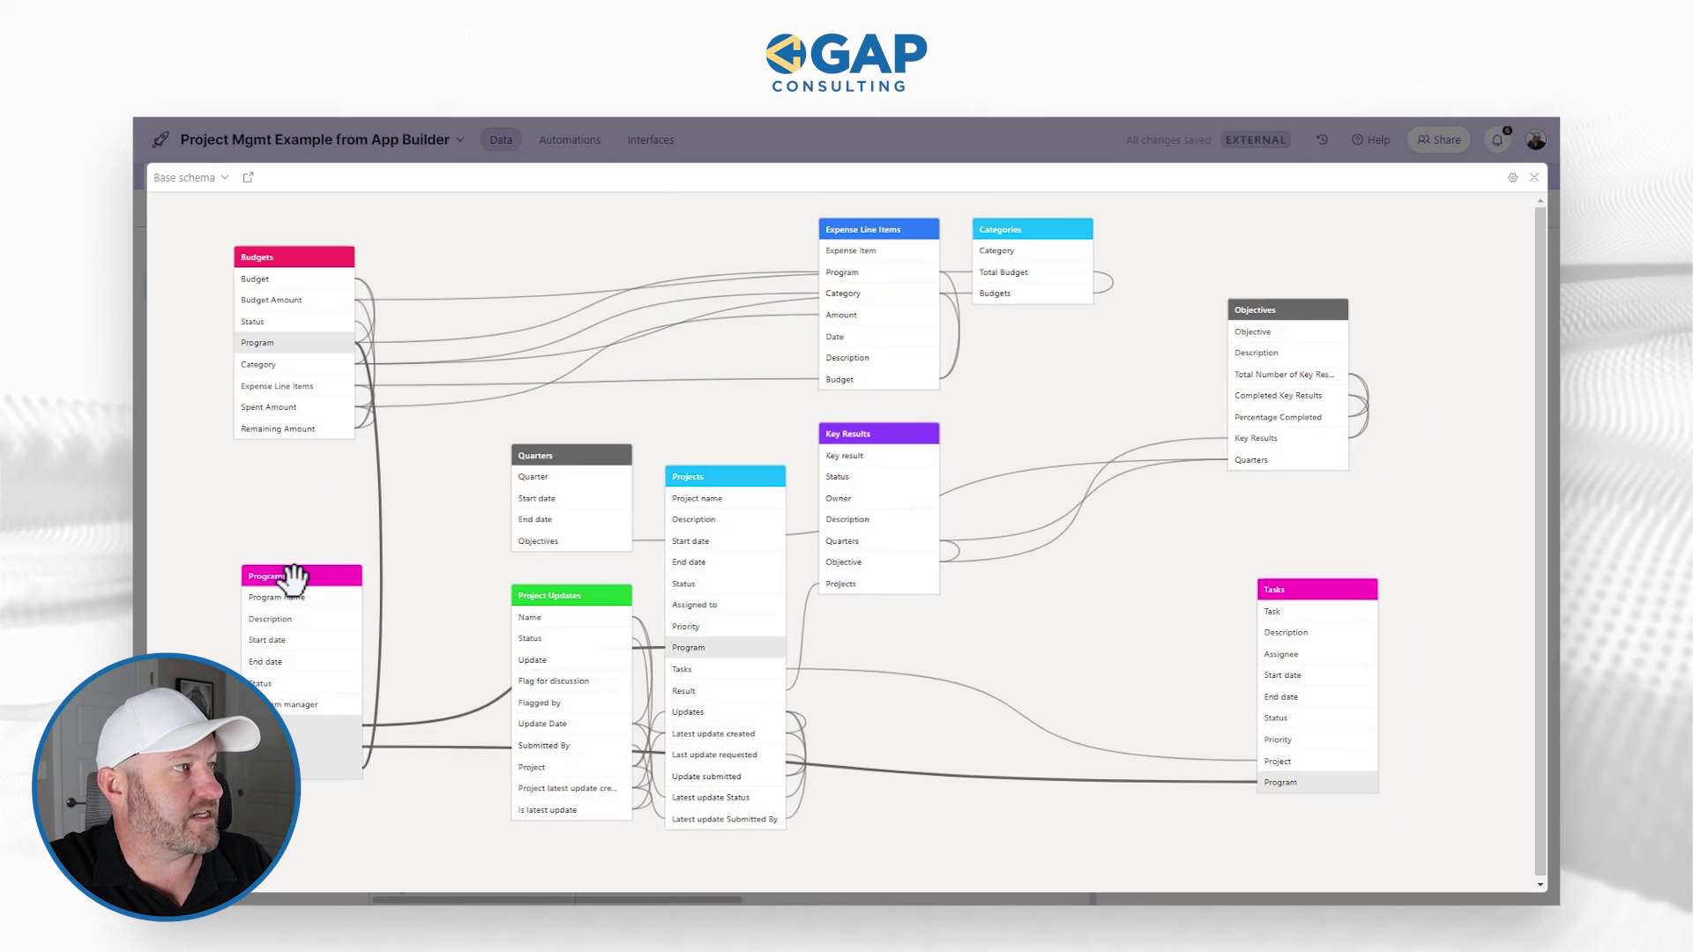
left_click_drag(867, 229, 617, 213)
left_click_drag(1023, 228, 961, 260)
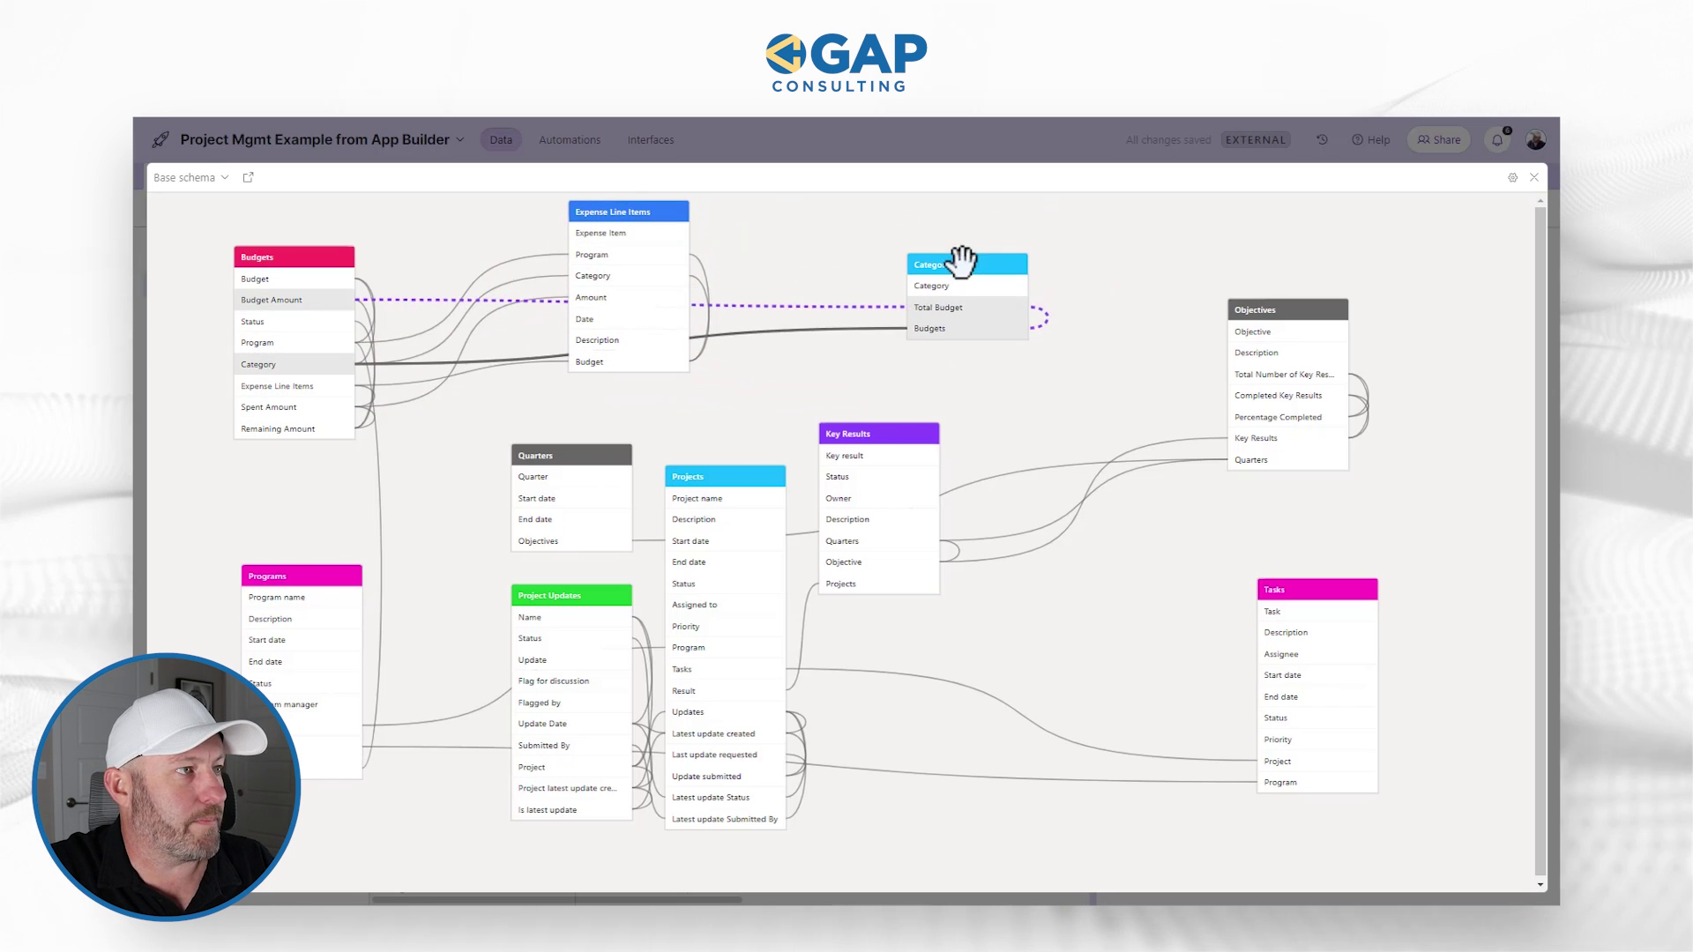
- Rearrange the schema with Key Results near Objectives, Quarters above Objectives, Projects in the lower middle, and Project Updates beside Projects
left_click_drag(892, 448, 1091, 488)
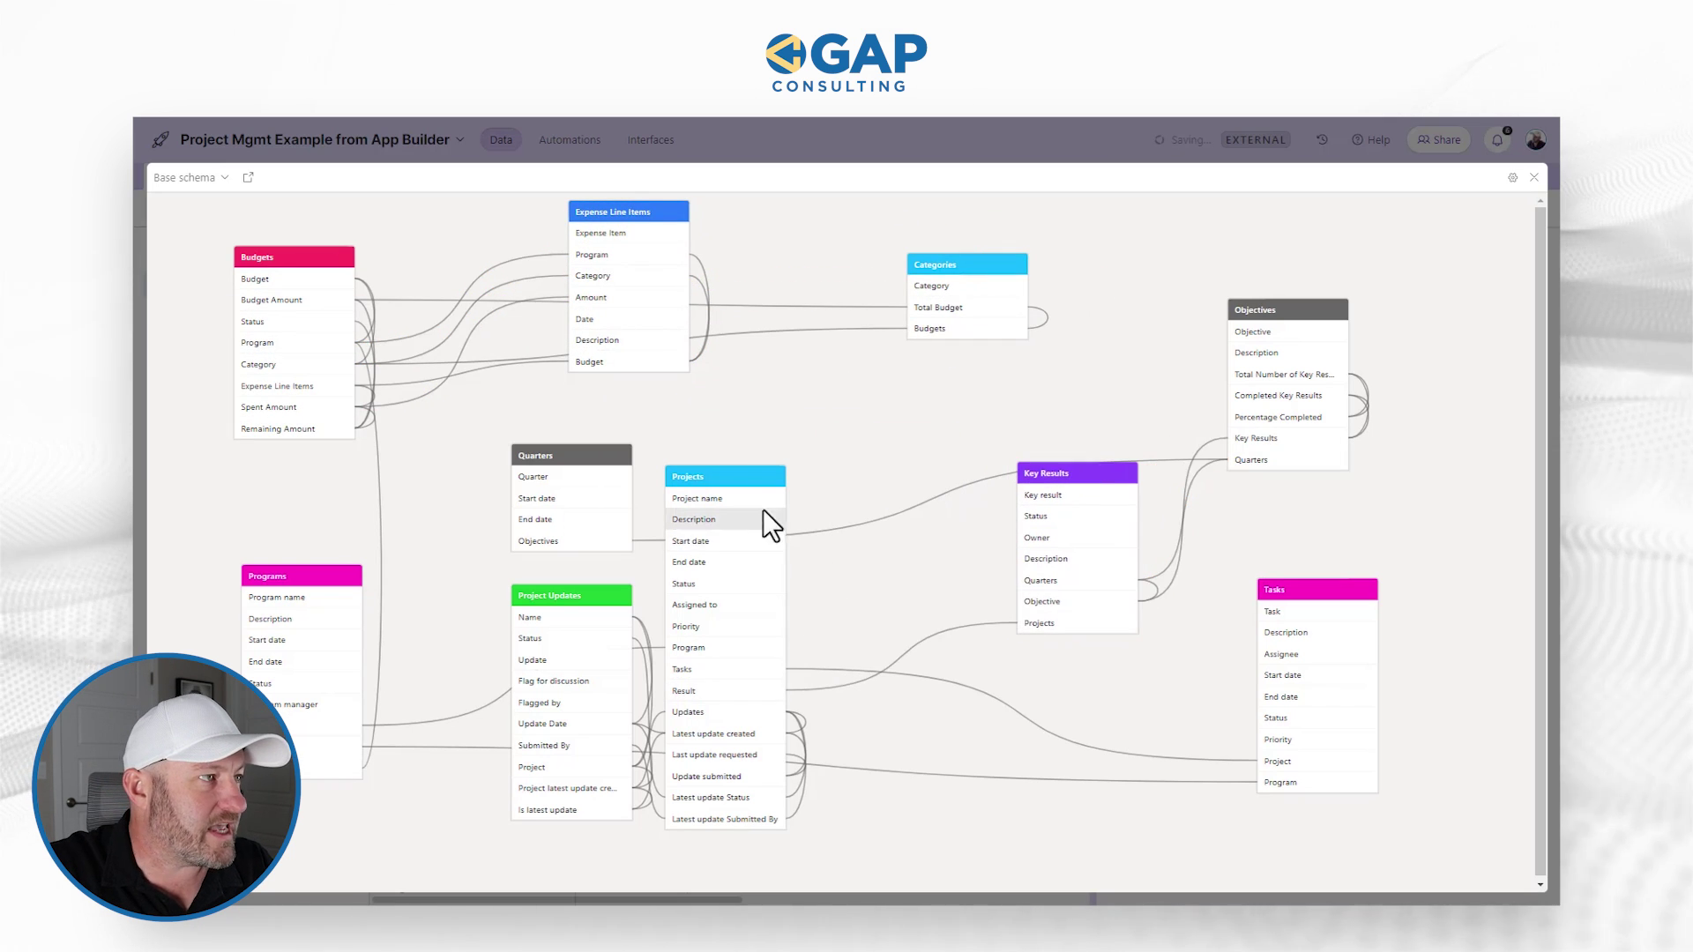
left_click_drag(737, 477, 883, 558)
left_click_drag(595, 589, 738, 422)
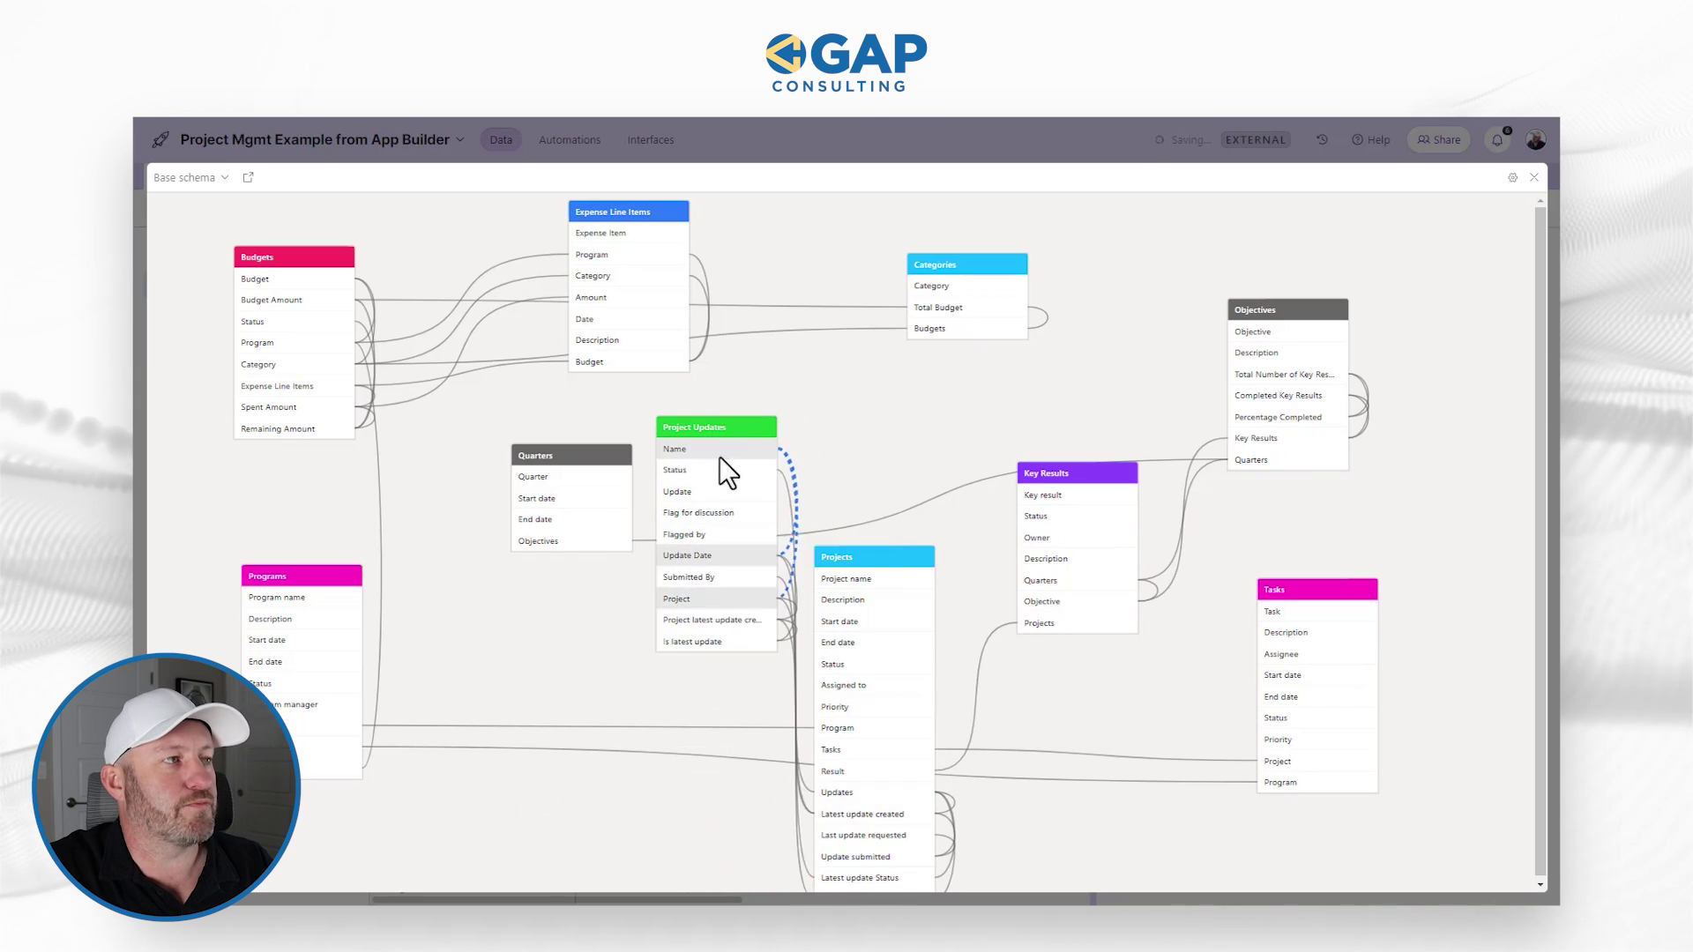
left_click_drag(578, 457, 1136, 219)
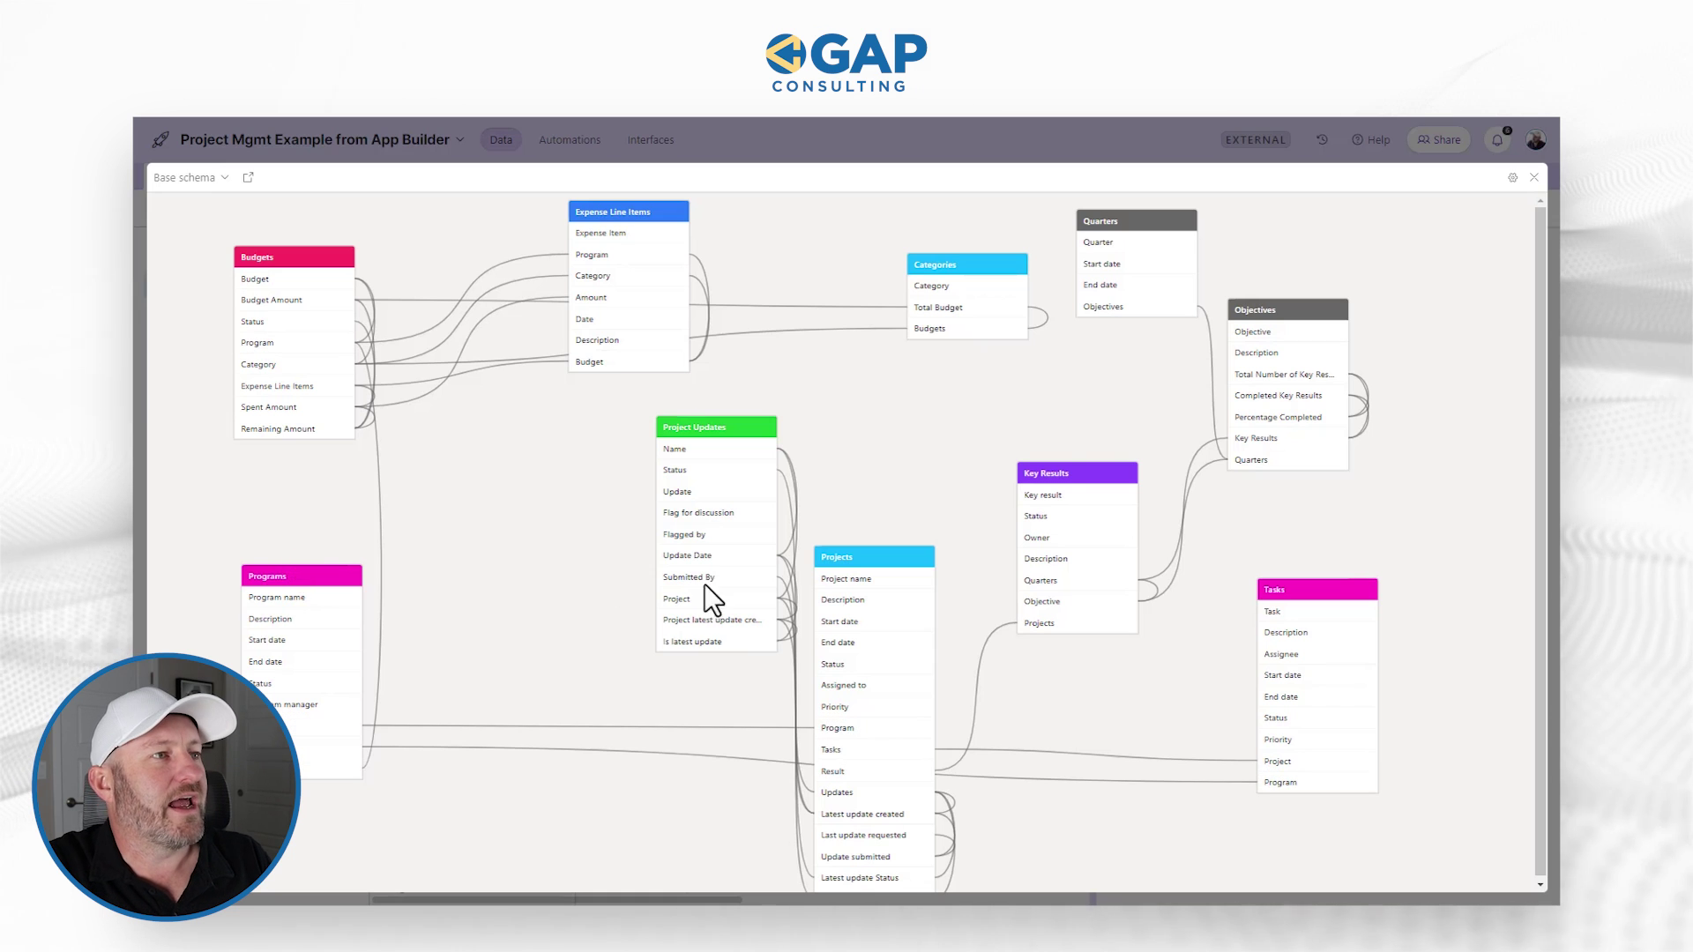
left_click_drag(713, 427, 608, 425)
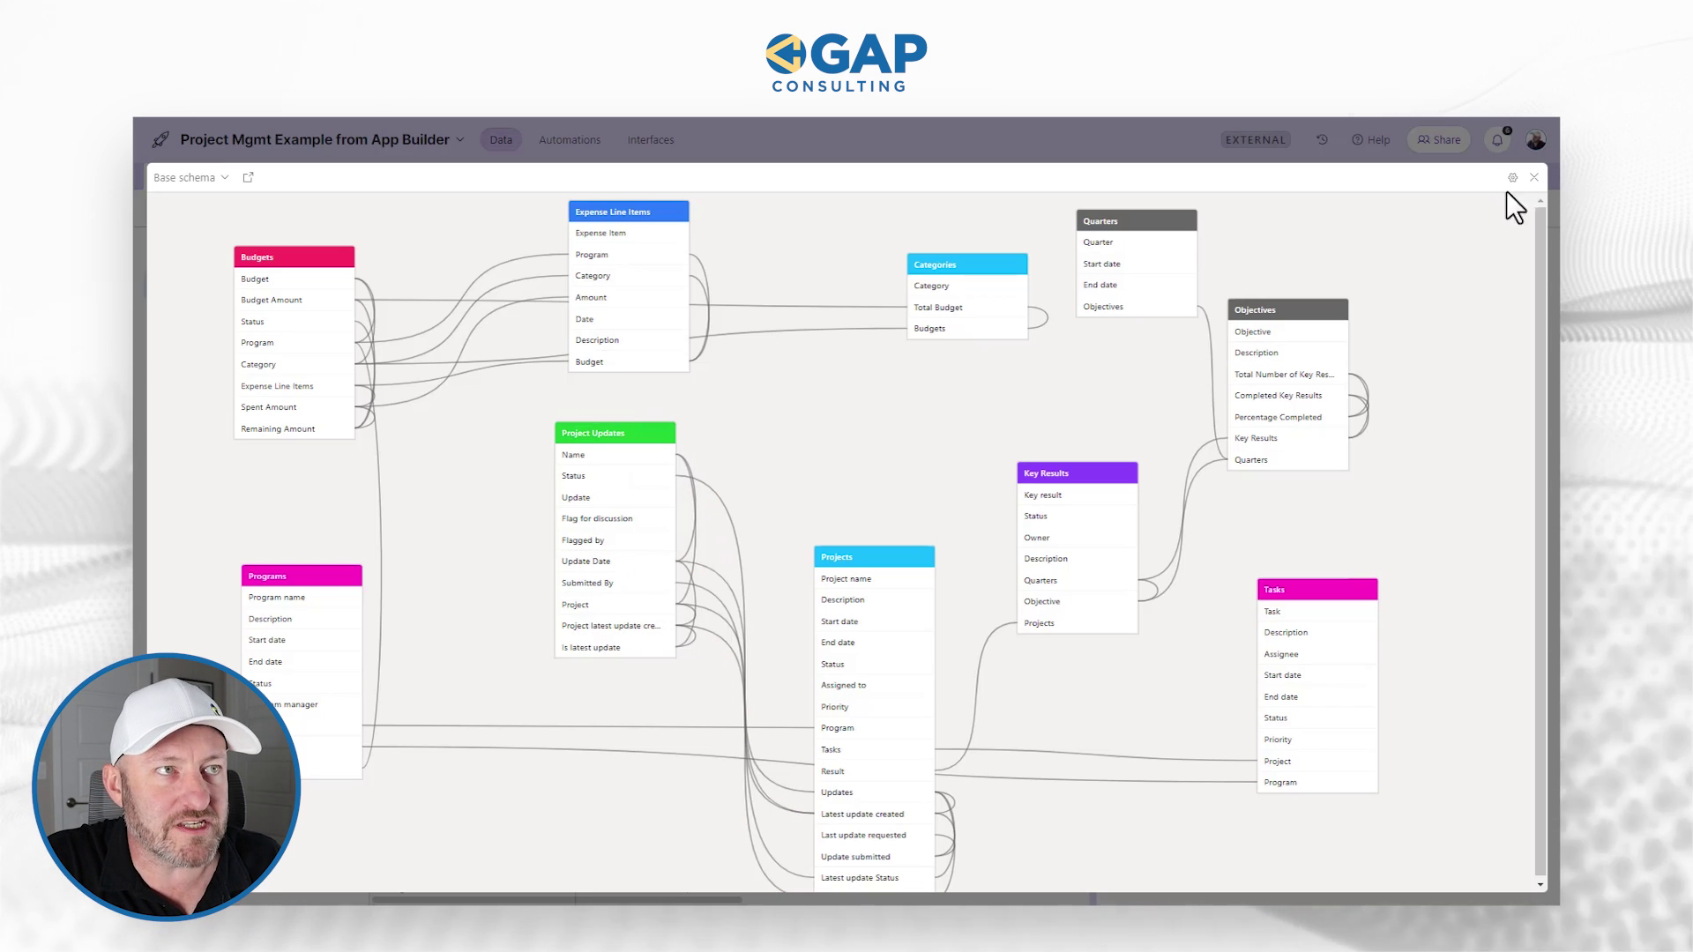
- Close the schema diagram and return to the Budget Planning page of the app's interface
left_click(1535, 177)
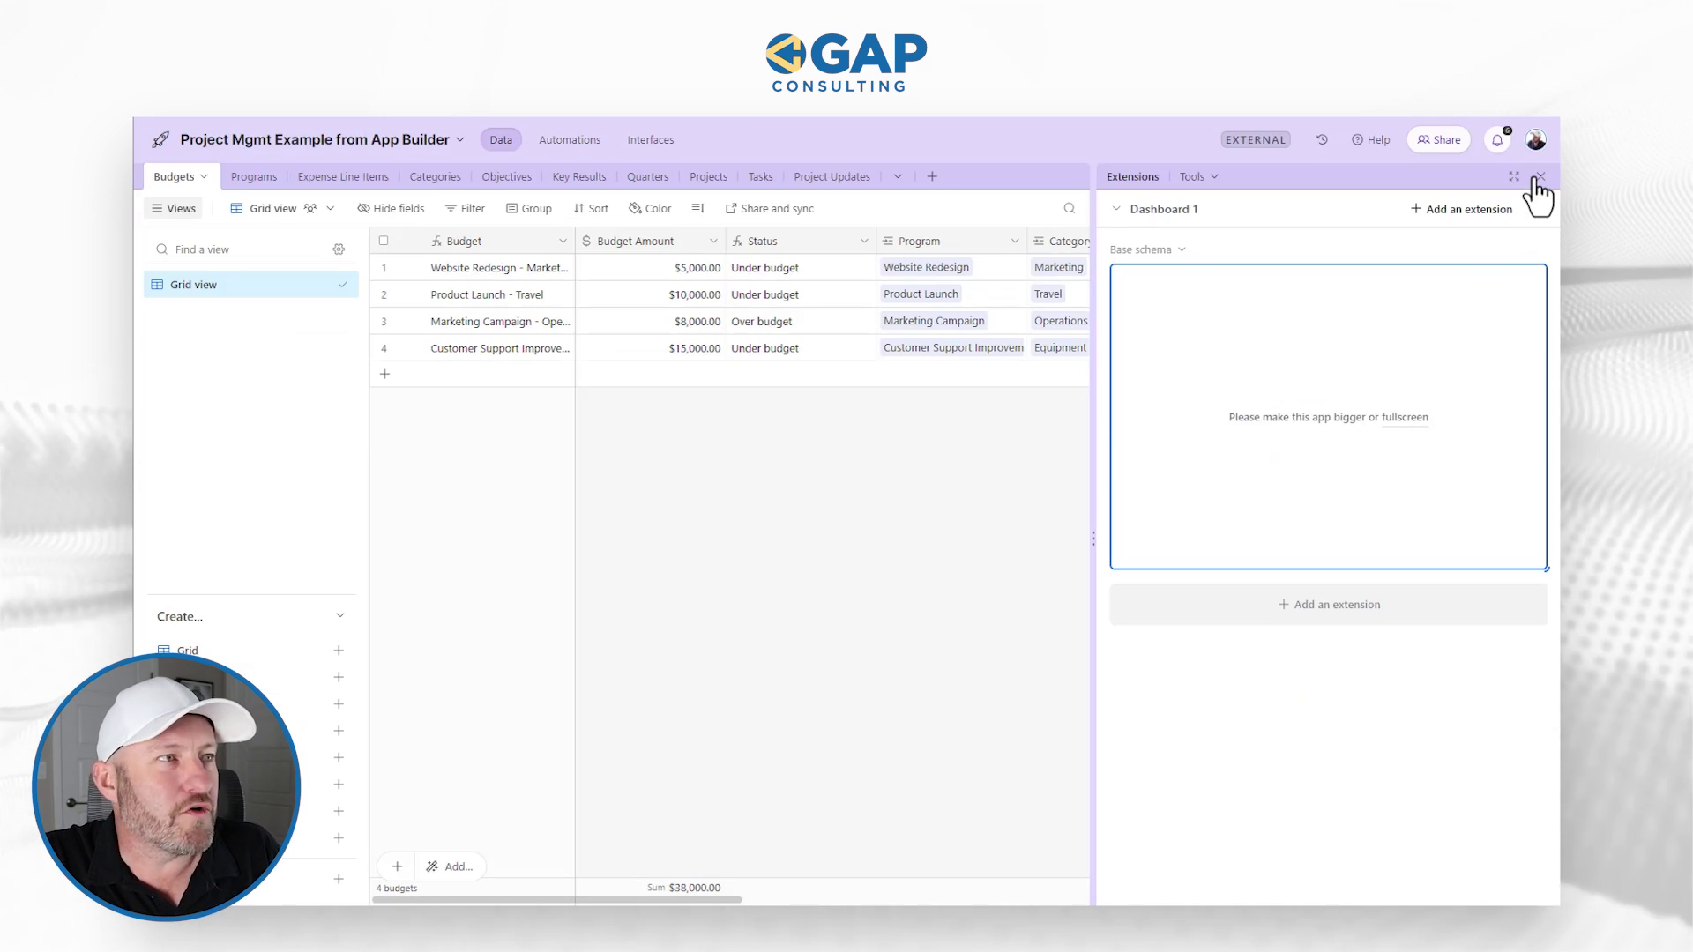
left_click(649, 141)
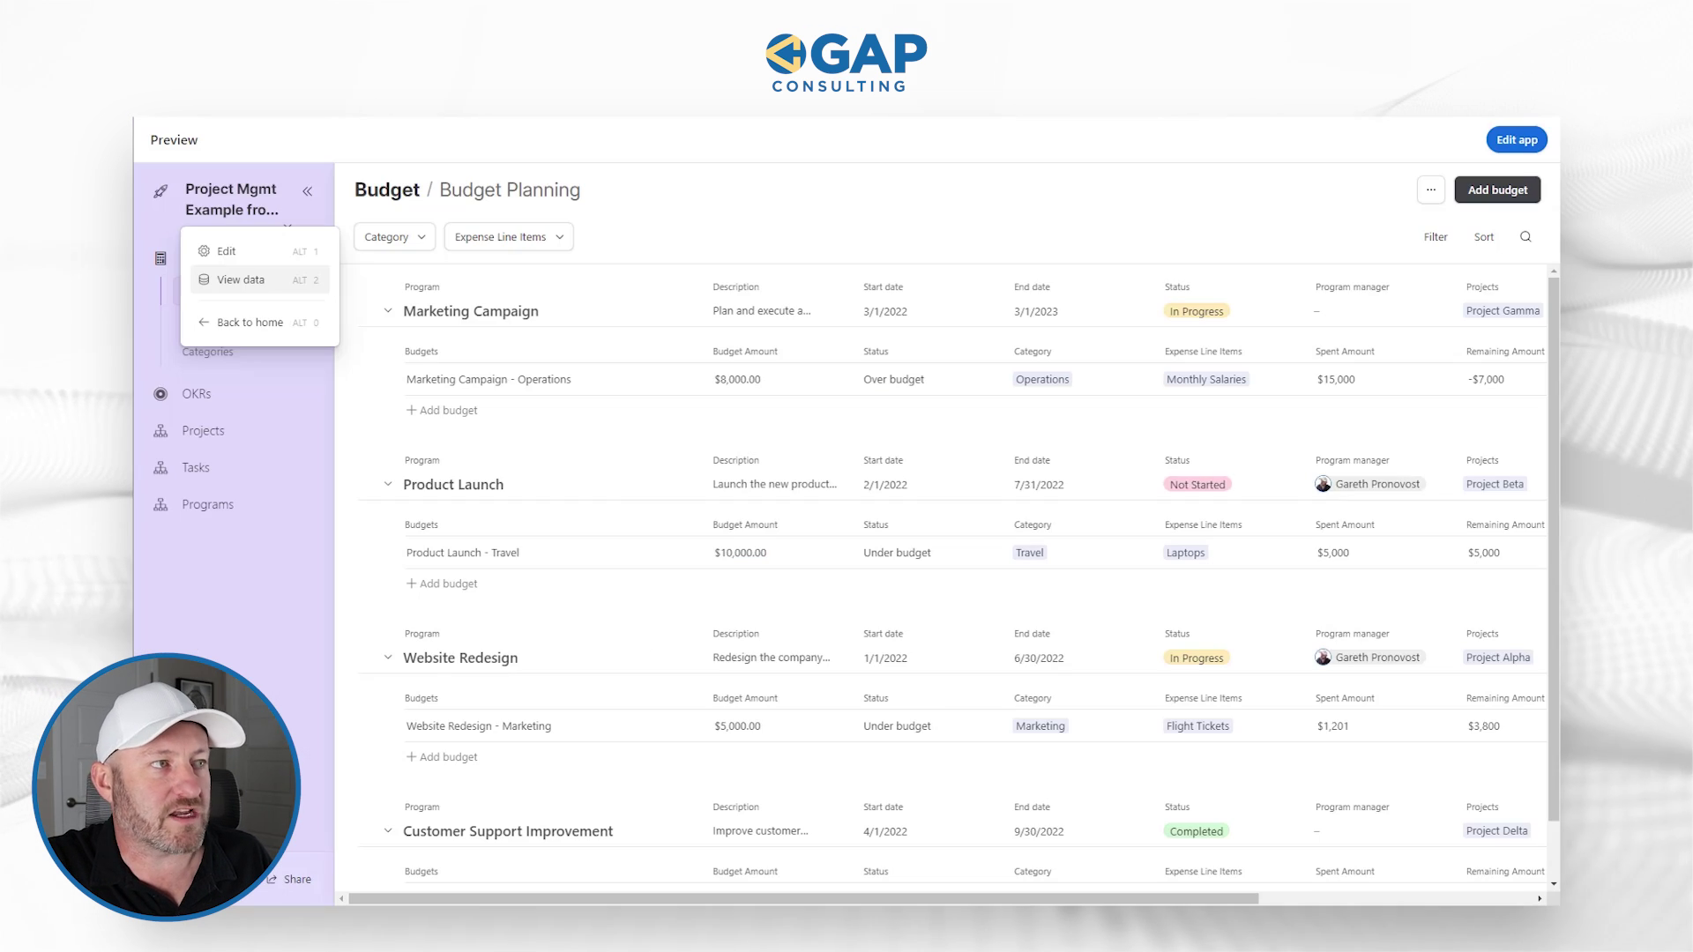
left_click(643, 208)
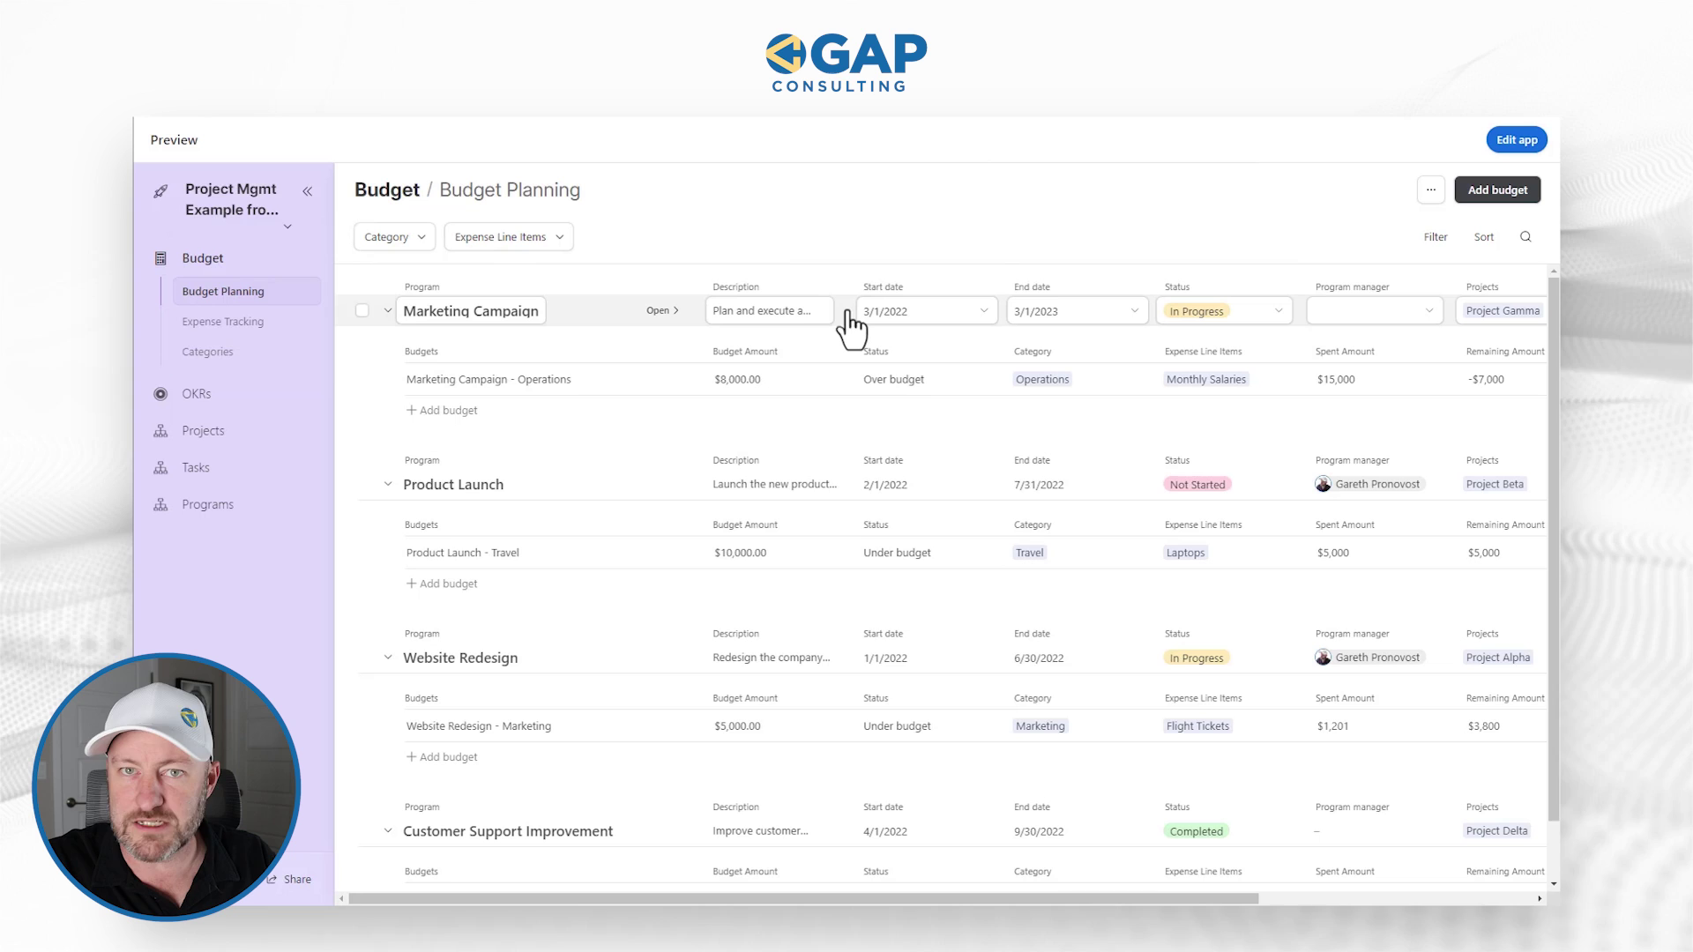